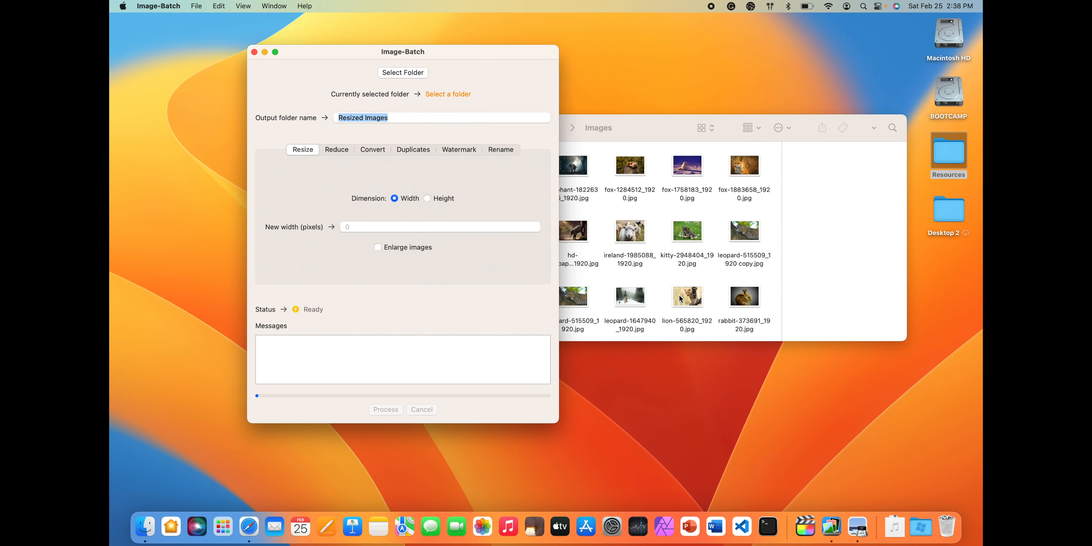
Step: Resize all pictures in the selected Images folder to a width of 1600 pixels, using Resized Images as the output folder name
{"action": "left_click", "coordinate": [417, 121]}
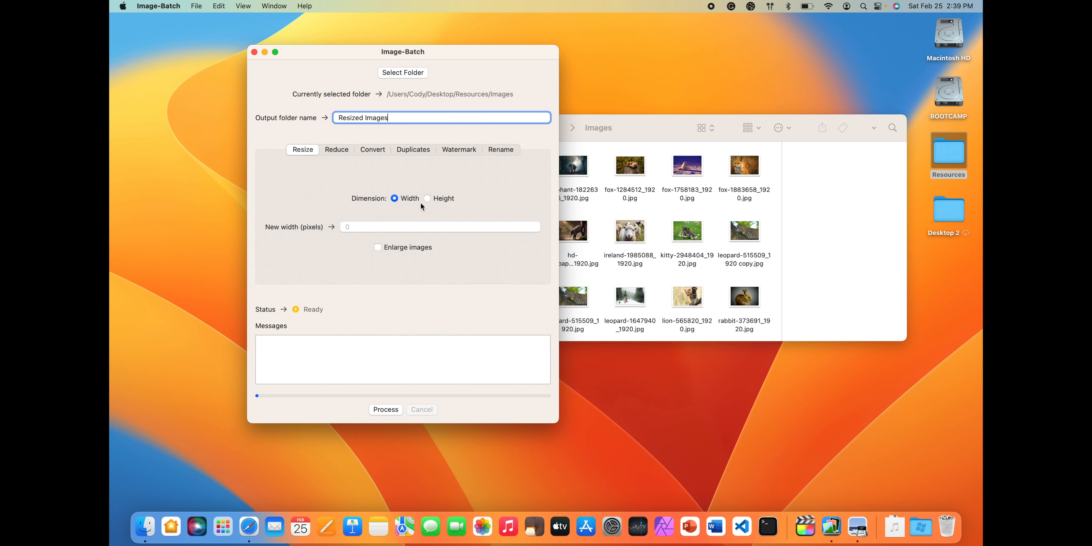
{"action": "left_click", "coordinate": [400, 227]}
{"action": "type", "text": "1600"}
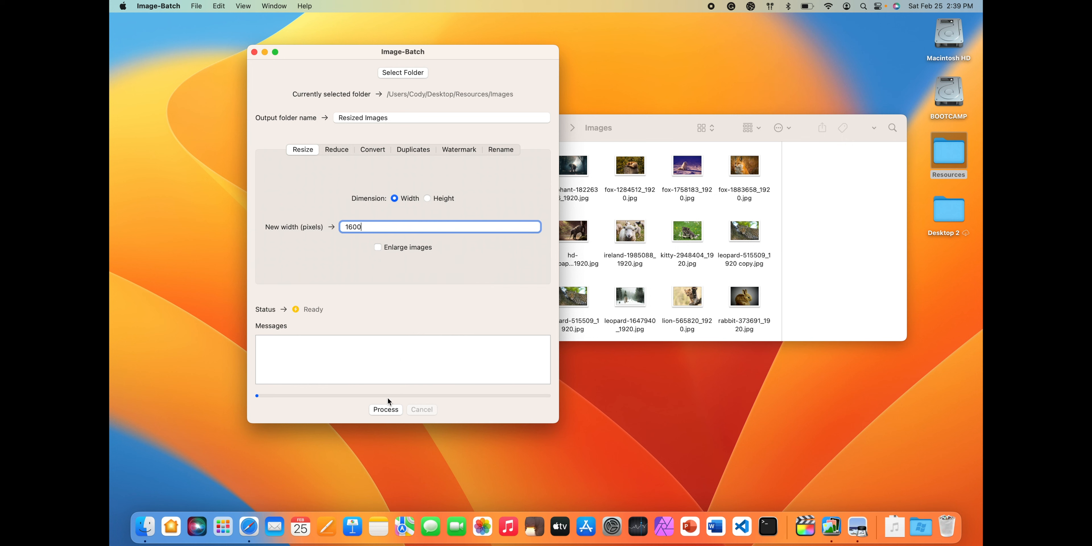
{"action": "left_click", "coordinate": [386, 409]}
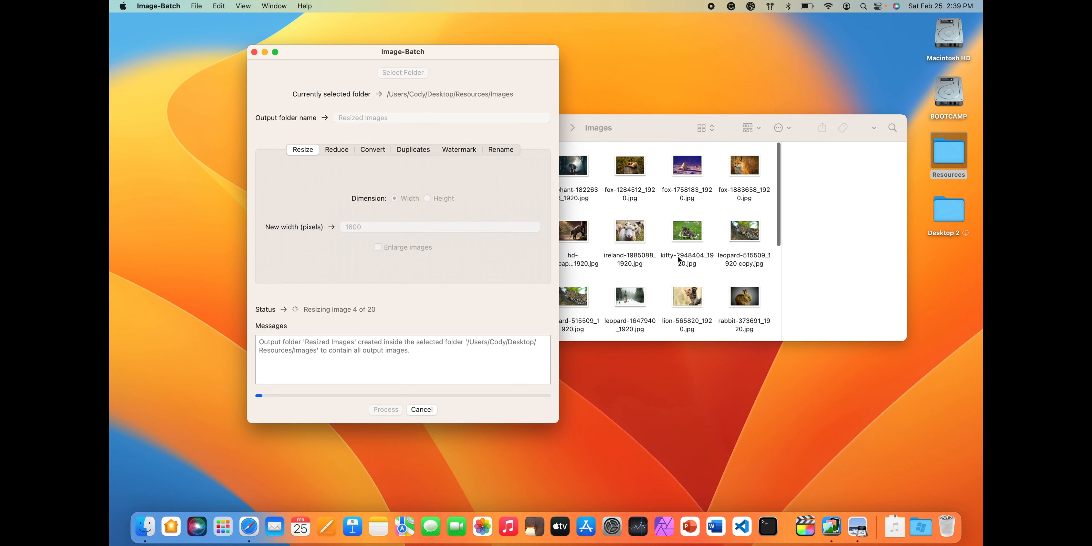
Step: Switch to Finder, open the Resized Images folder and check the pixel dimensions of fox-1284512_1920.jpg
{"action": "scroll", "coordinate": [678, 255], "scroll_direction": "down", "scroll_amount": 5}
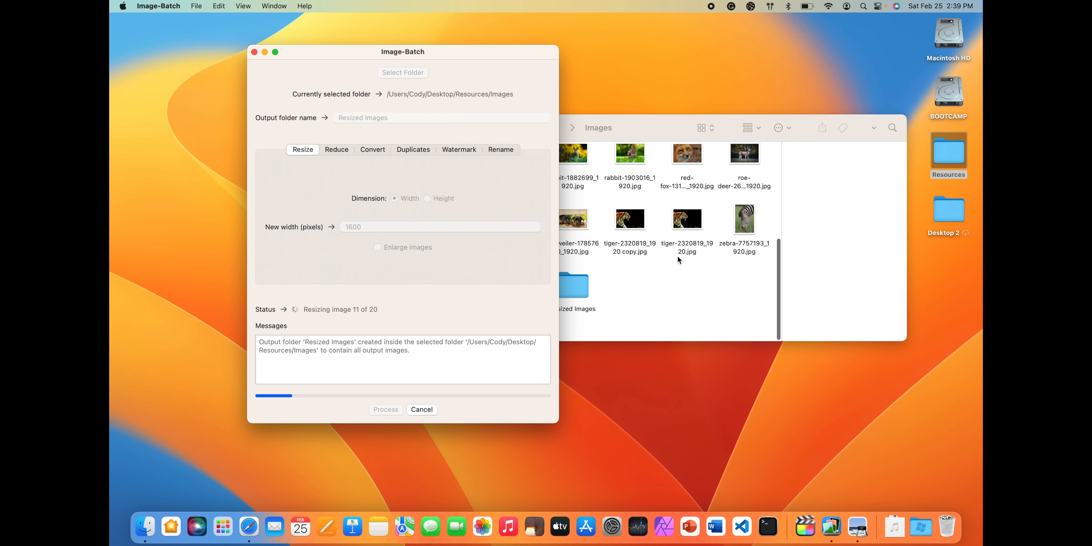
{"action": "left_click", "coordinate": [656, 126]}
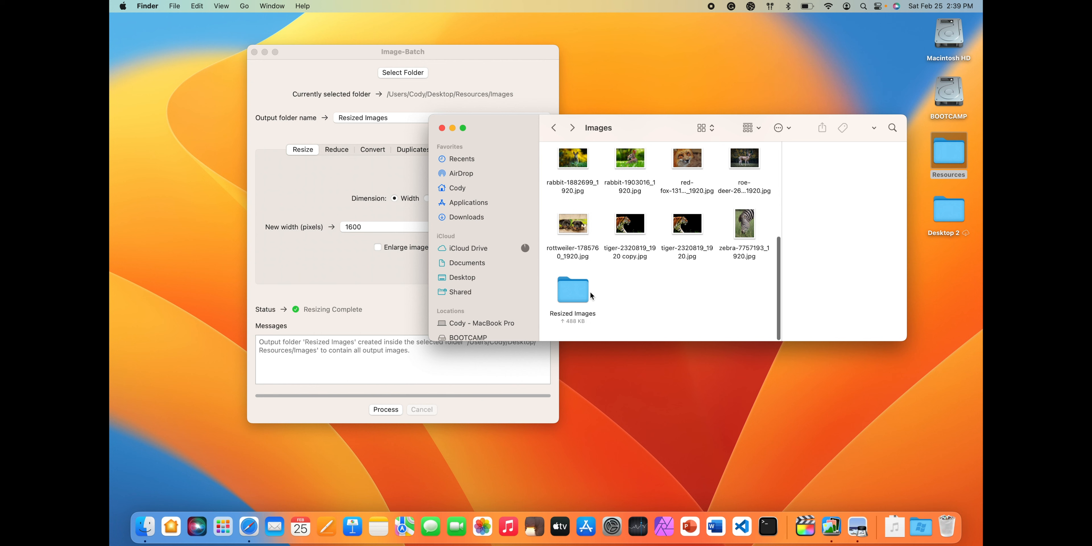
{"action": "double_click", "coordinate": [579, 297]}
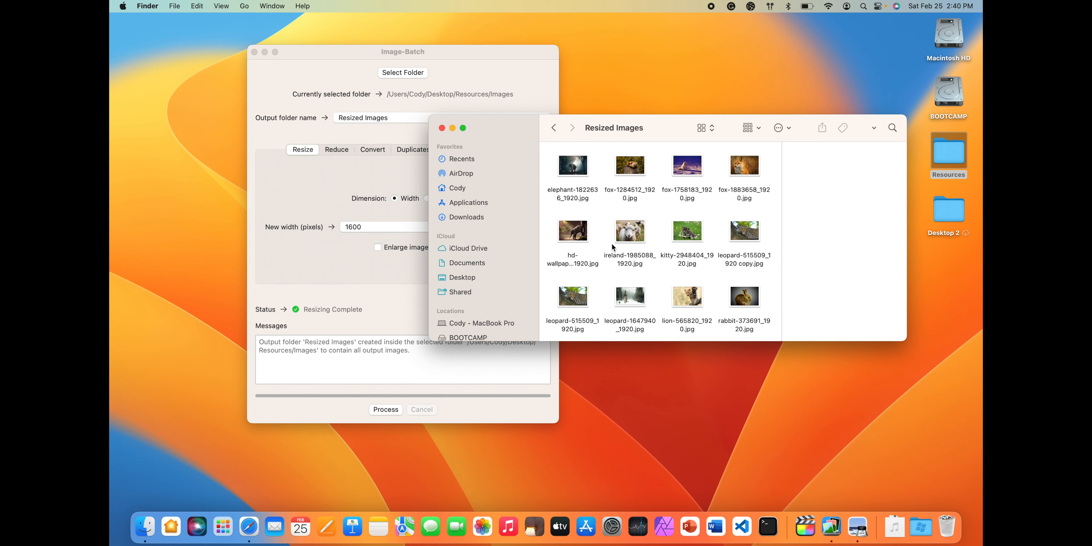
{"action": "left_click", "coordinate": [636, 174]}
{"action": "scroll", "coordinate": [809, 247], "scroll_direction": "down", "scroll_amount": 5}
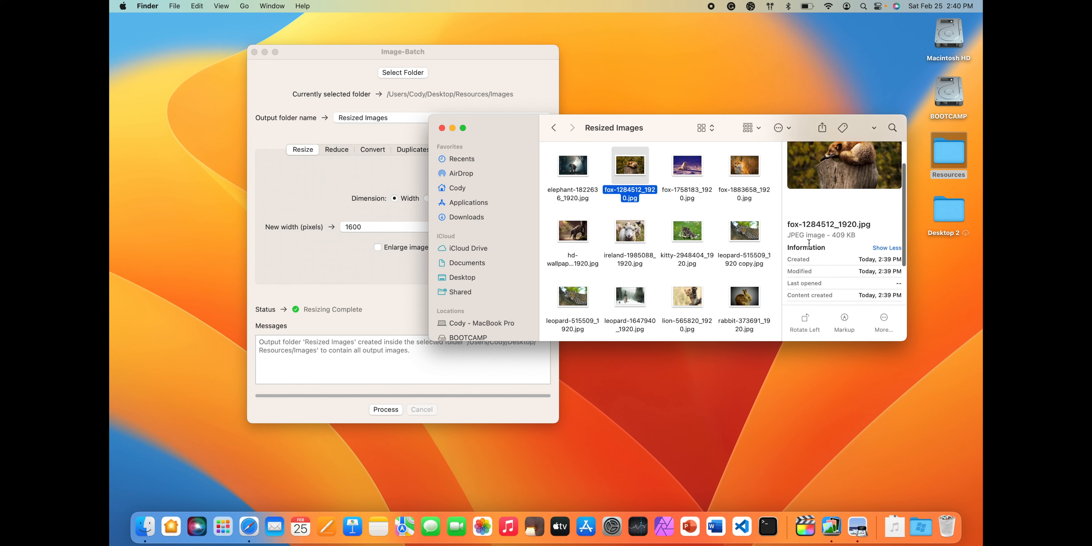
{"action": "double_click", "coordinate": [877, 239]}
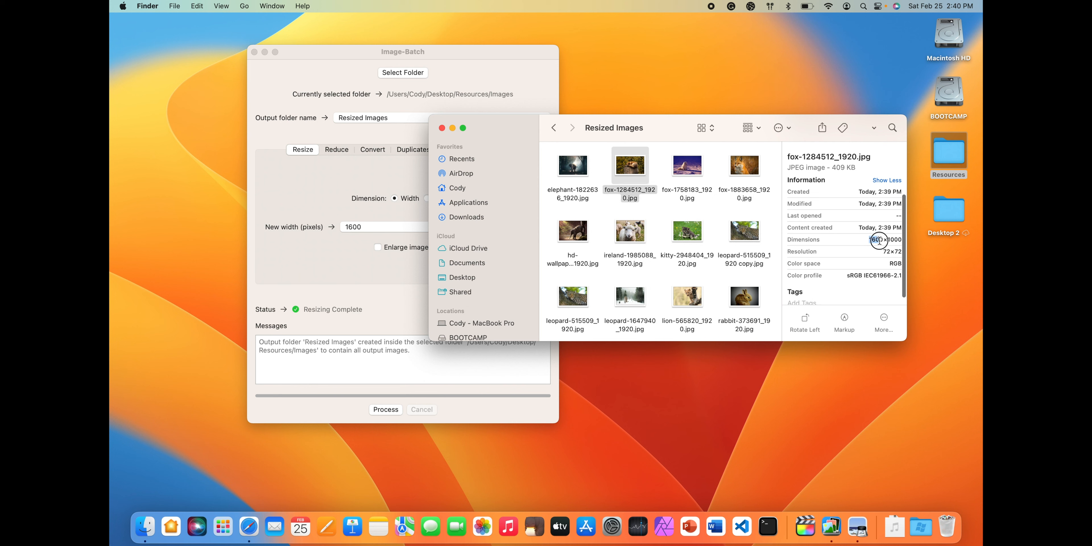
Step: Check the pixel dimensions of leopard-1647940_1920.jpg and zebra-7757193_1920.jpg in the Resized Images folder
{"action": "left_click", "coordinate": [675, 229]}
{"action": "left_click", "coordinate": [630, 301]}
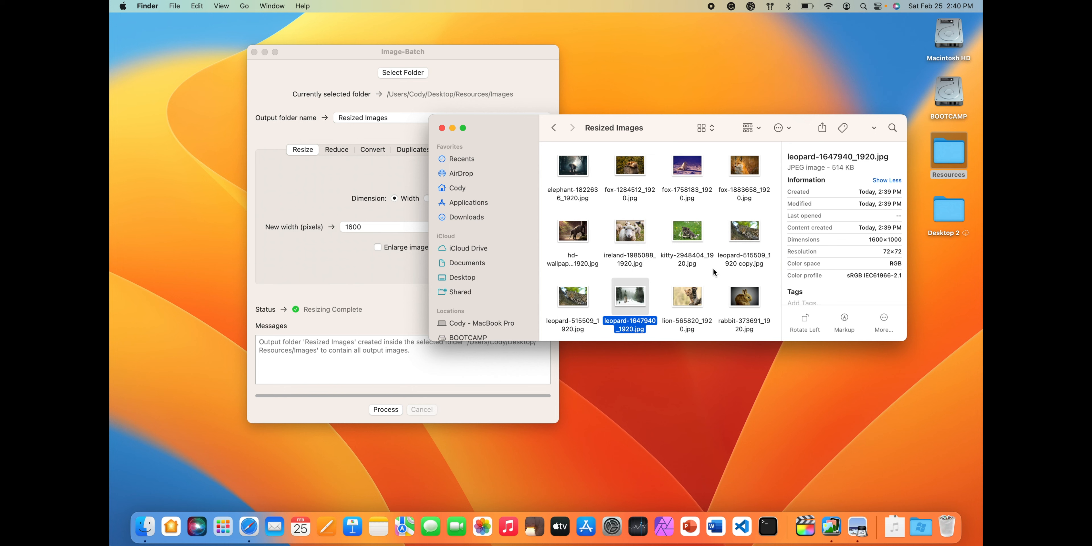
{"action": "scroll", "coordinate": [713, 269], "scroll_direction": "down", "scroll_amount": 1}
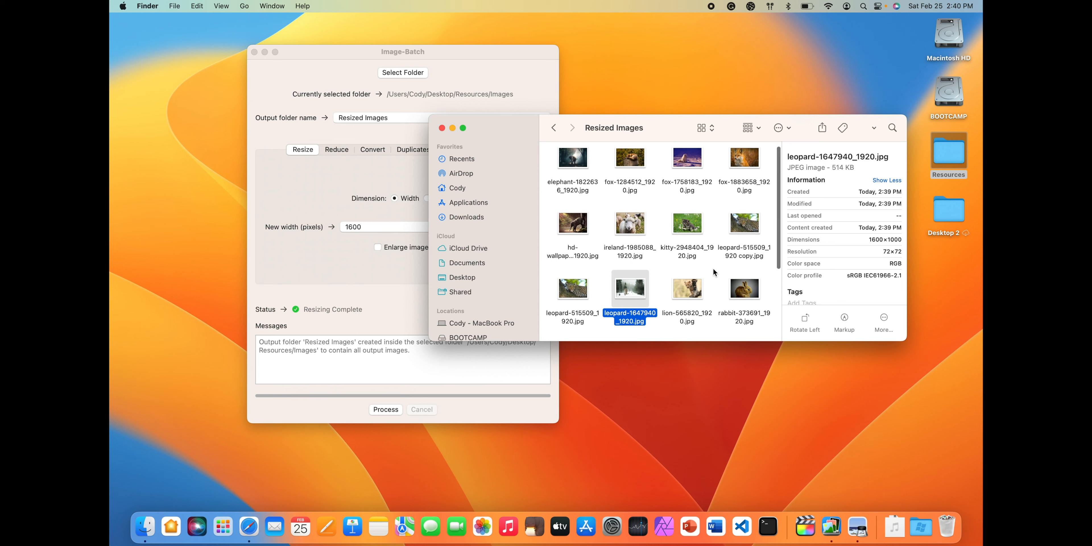
{"action": "scroll", "coordinate": [714, 271], "scroll_direction": "down", "scroll_amount": 5}
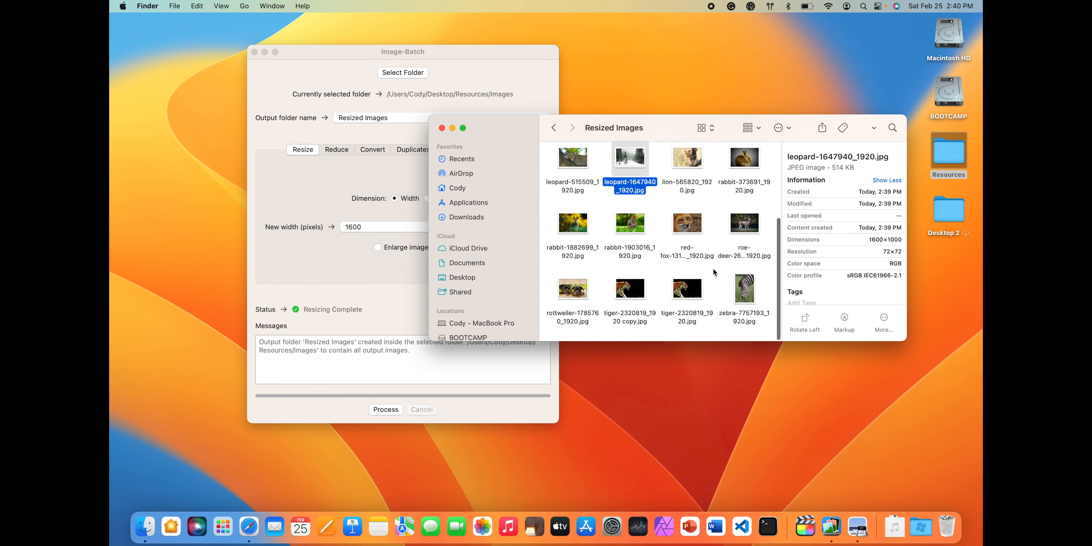
{"action": "left_click", "coordinate": [750, 296]}
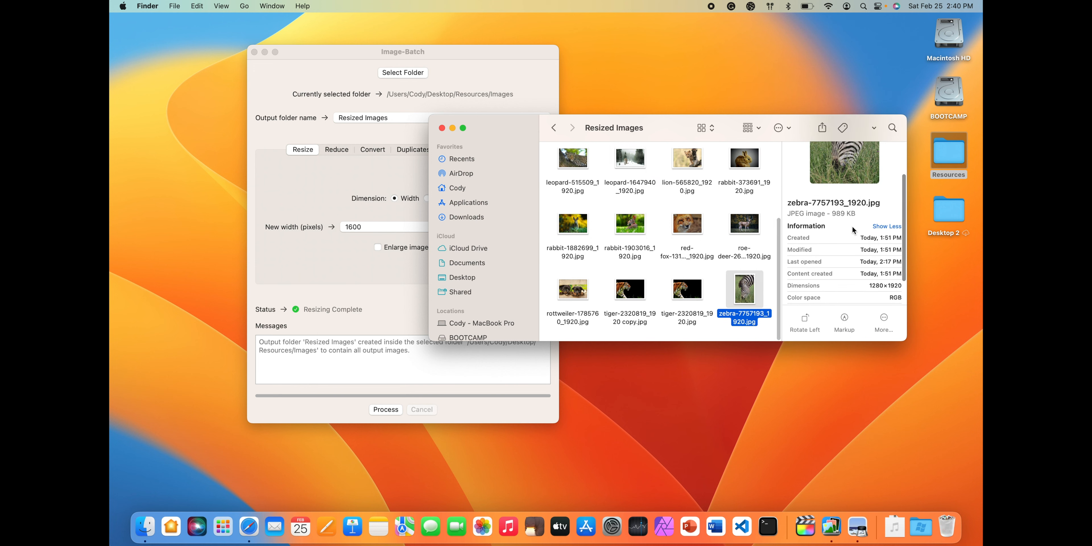
{"action": "left_click_drag", "start_coordinate": [868, 247], "coordinate": [906, 247]}
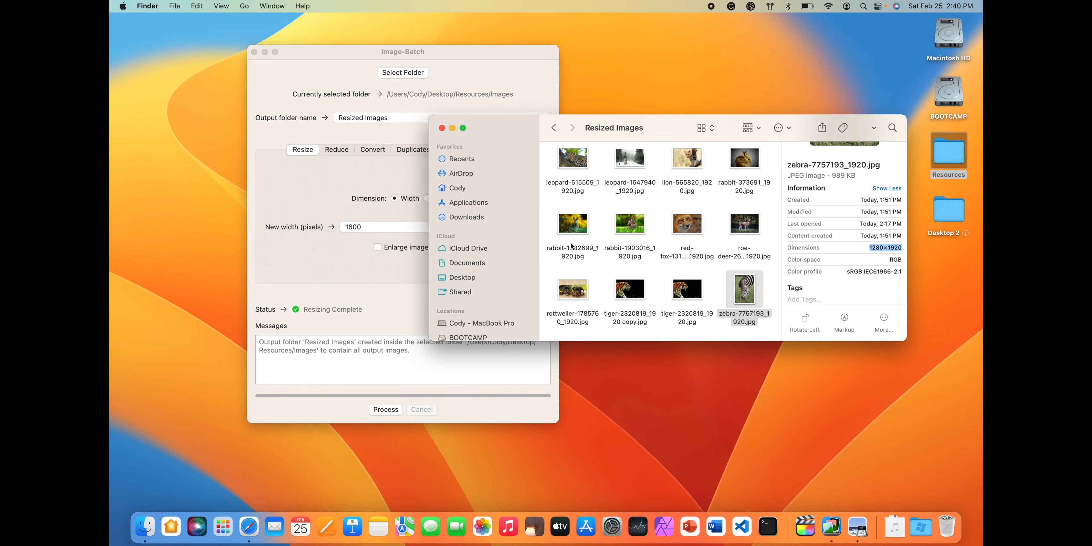
Step: Move the Resized Images folder to the Trash and rerun the resize in Image-Batch with Enlarge images enabled
{"action": "left_click", "coordinate": [554, 128]}
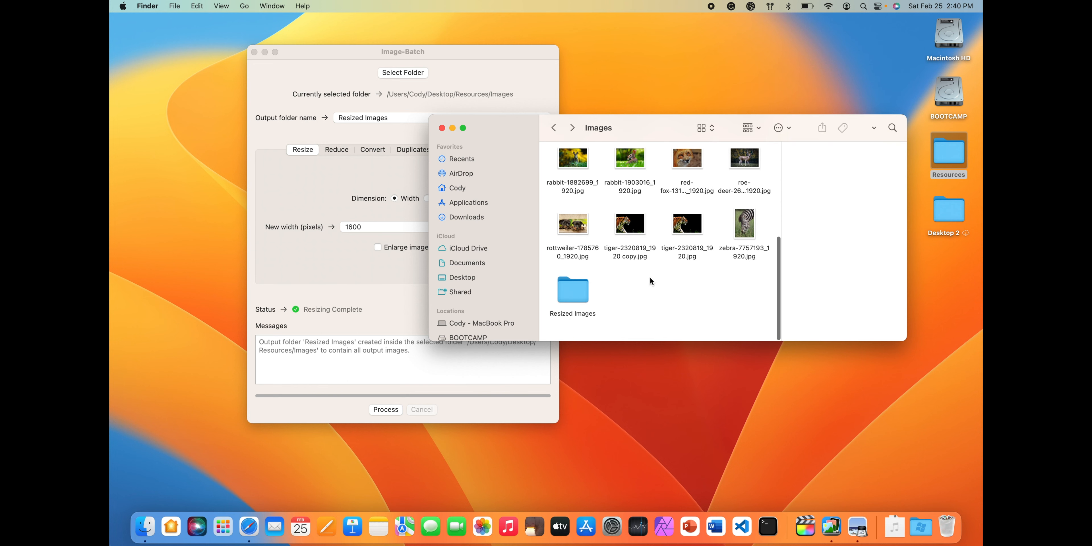
{"action": "left_click_drag", "start_coordinate": [572, 293], "coordinate": [947, 526]}
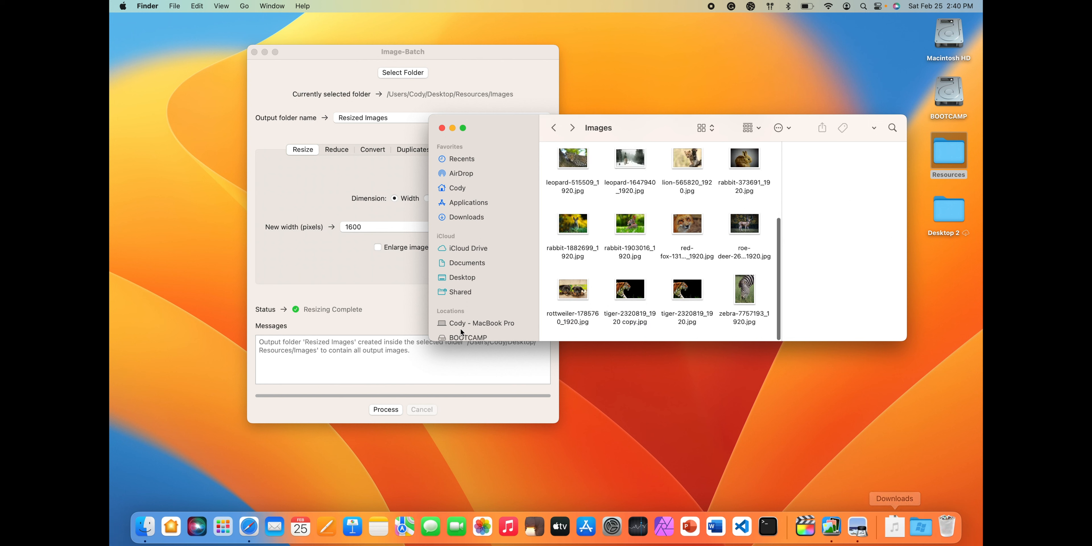
{"action": "left_click", "coordinate": [361, 261]}
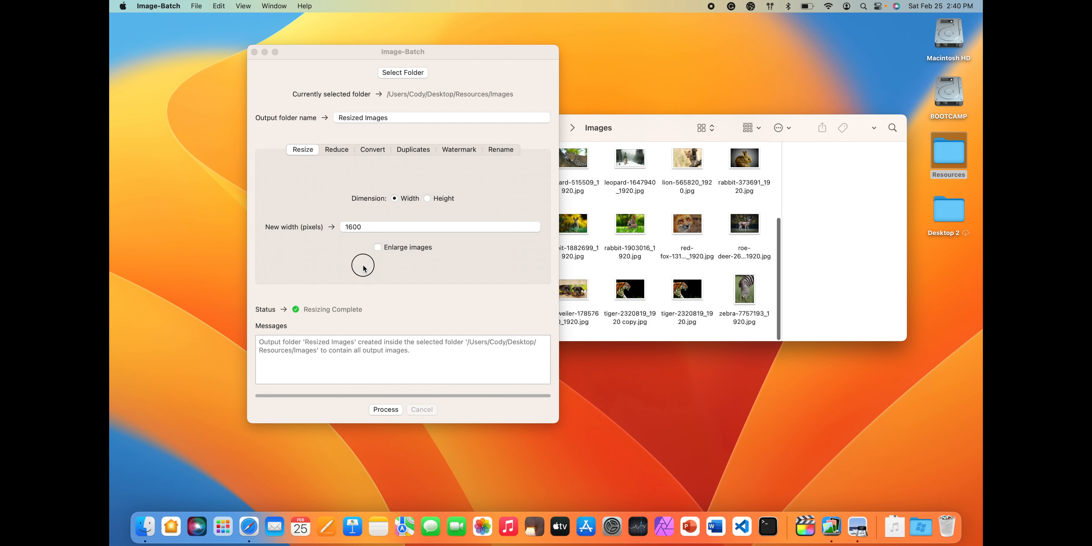
{"action": "left_click", "coordinate": [378, 248]}
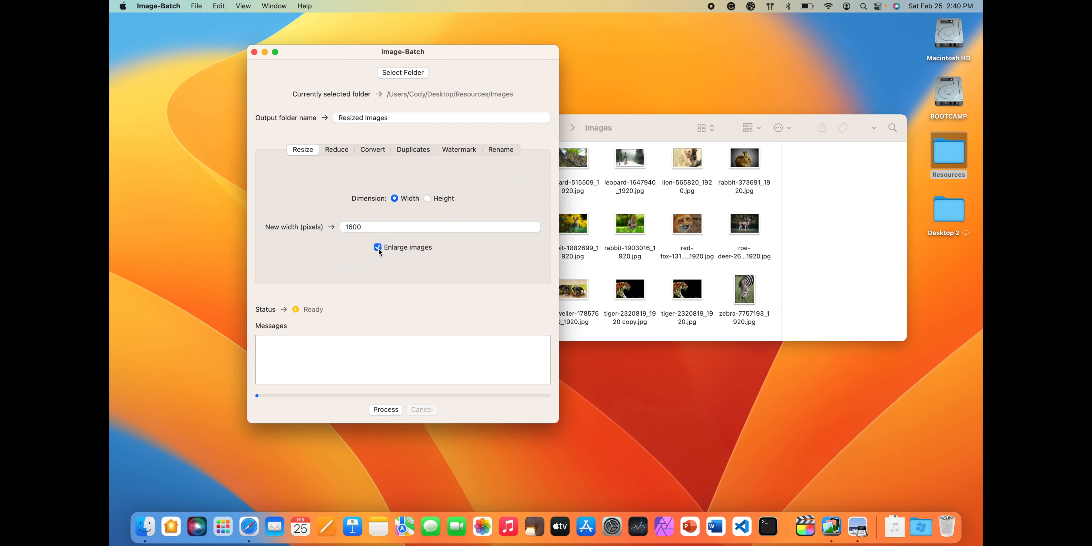
{"action": "left_click", "coordinate": [388, 408]}
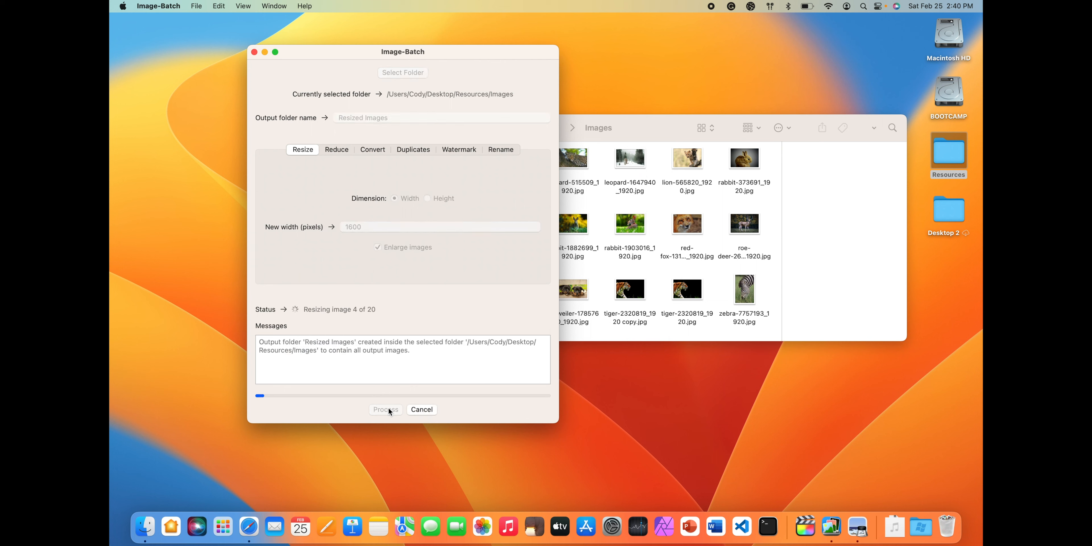
Step: Return to Finder, open the regenerated Resized Images folder and inspect the fox-1284512_1920.jpg dimensions
{"action": "scroll", "coordinate": [733, 184], "scroll_direction": "down", "scroll_amount": 2}
{"action": "left_click", "coordinate": [673, 125]}
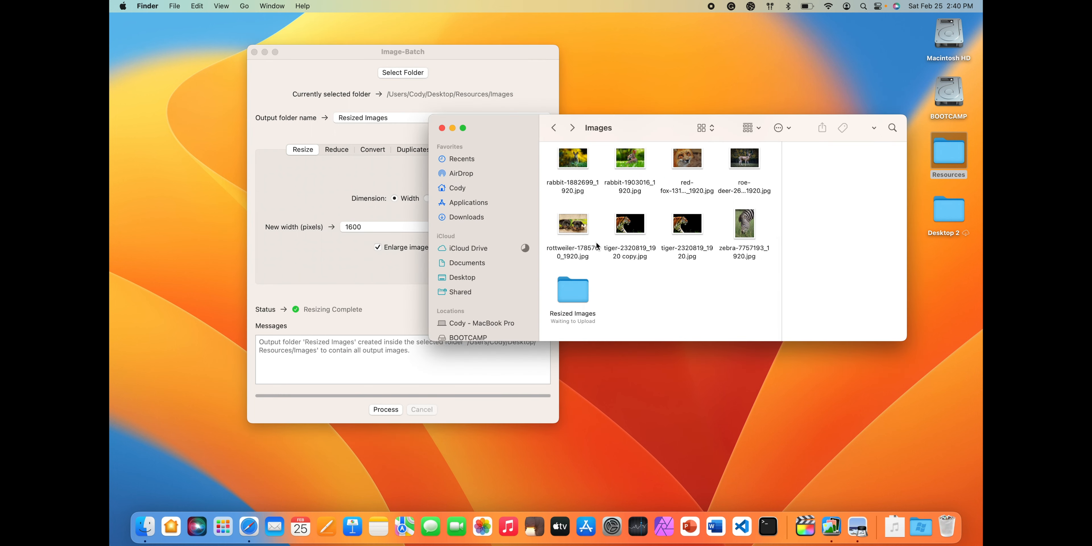
{"action": "double_click", "coordinate": [577, 296]}
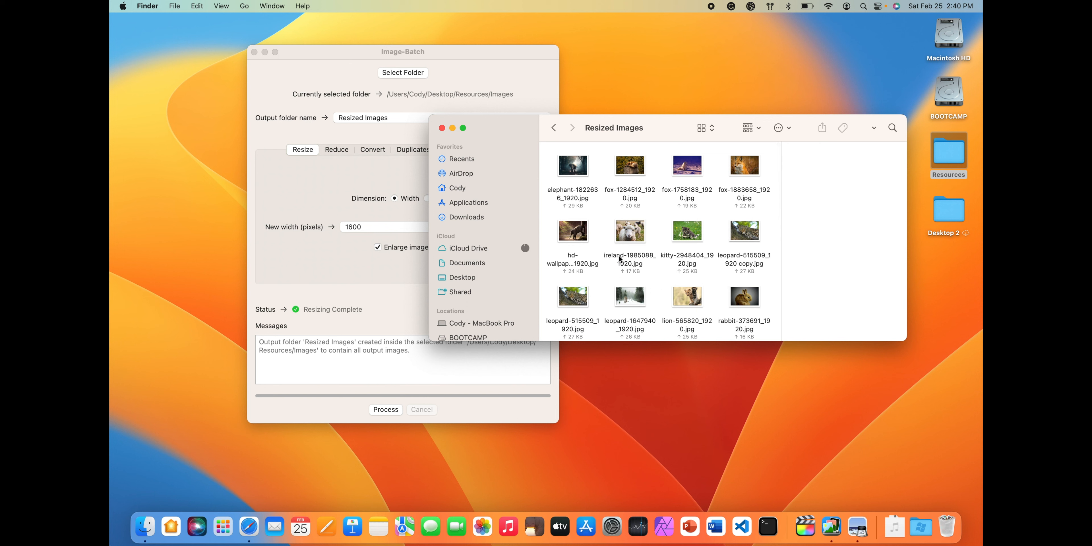
{"action": "left_click", "coordinate": [631, 170]}
{"action": "scroll", "coordinate": [843, 259], "scroll_direction": "down", "scroll_amount": 3}
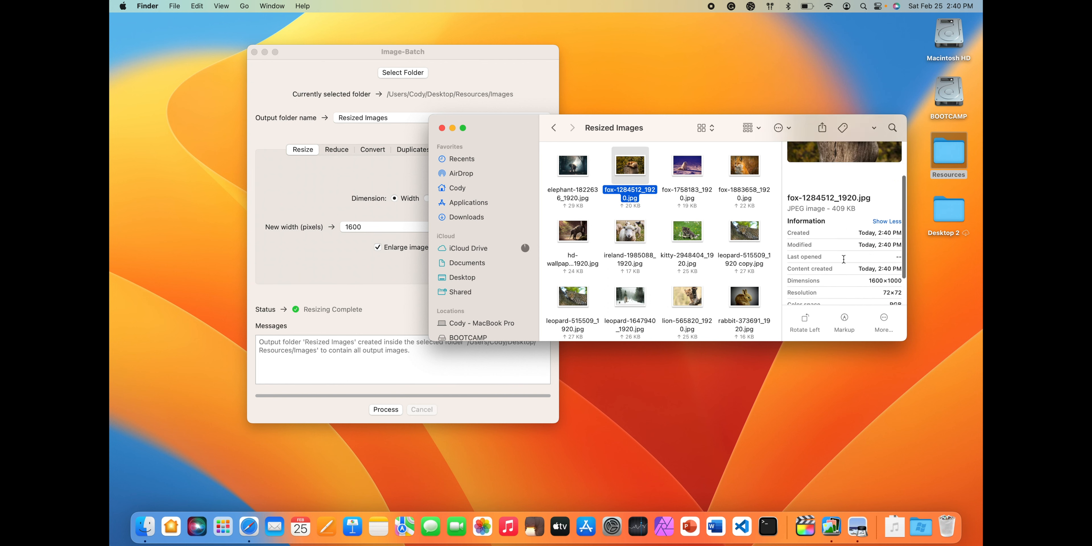
{"action": "double_click", "coordinate": [875, 256]}
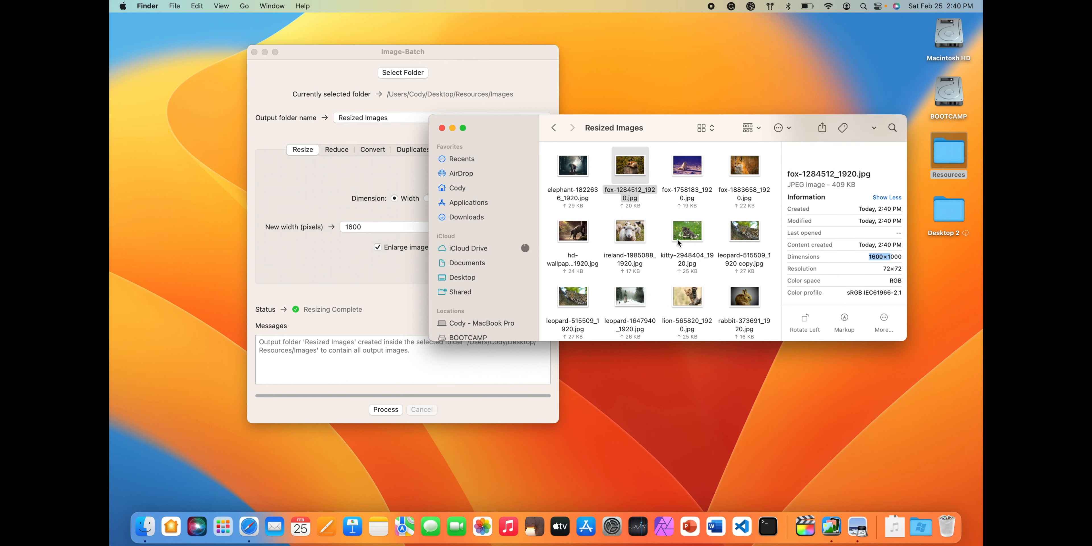
Step: Inspect the dimensions of the enlarged zebra-7757193_1920.jpg in the Resized Images folder
{"action": "scroll", "coordinate": [679, 243], "scroll_direction": "down", "scroll_amount": 5}
{"action": "left_click", "coordinate": [745, 289]}
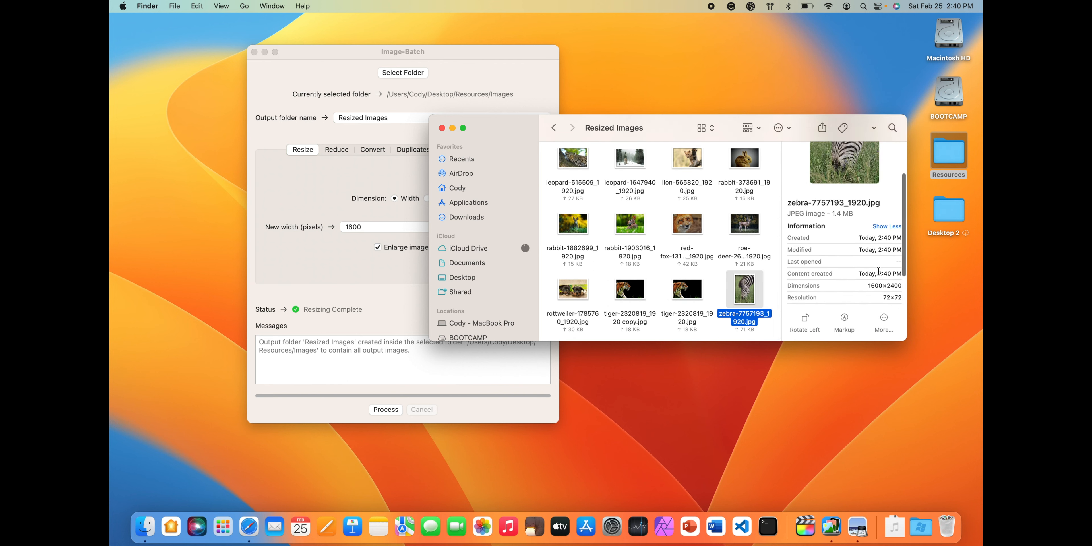
{"action": "scroll", "coordinate": [878, 270], "scroll_direction": "down", "scroll_amount": 2}
{"action": "left_click_drag", "start_coordinate": [865, 259], "coordinate": [898, 260]}
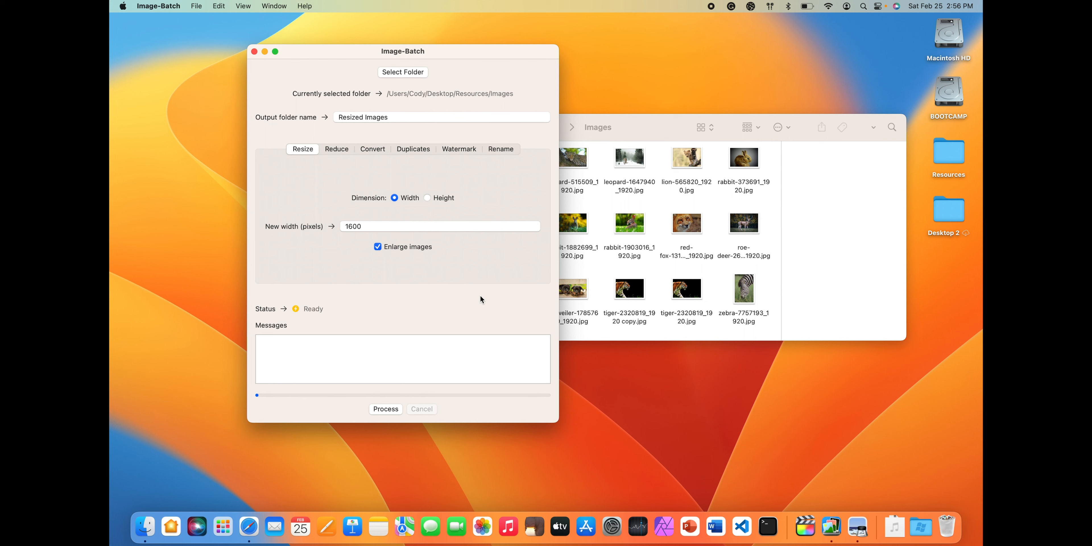
Step: Reduce the file size of the folder's images by at least 20%, with Reduced Images as the output folder
{"action": "left_click", "coordinate": [336, 150]}
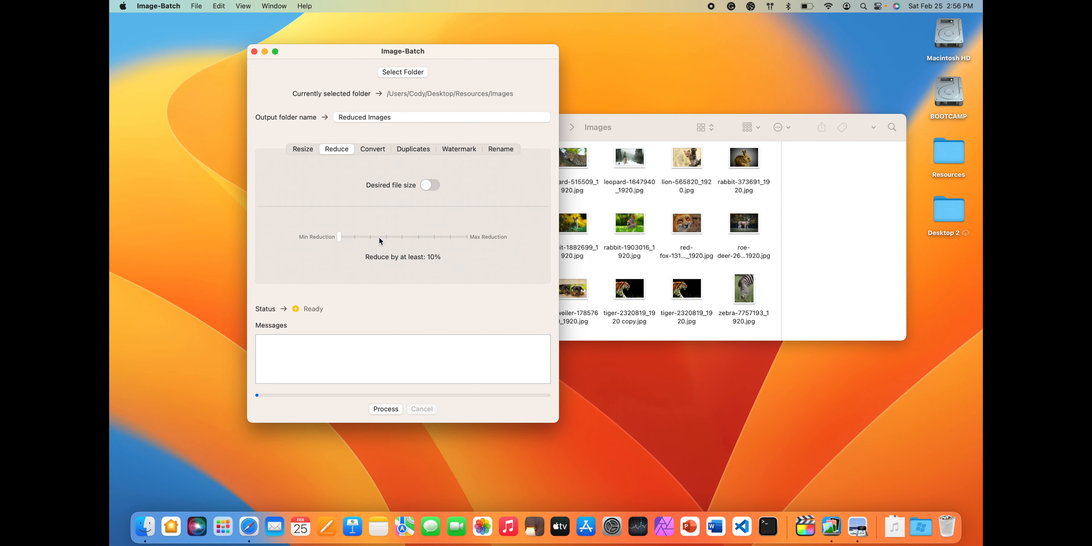
{"action": "mouse_move", "coordinate": [339, 236]}
{"action": "left_mouse_down"}
{"action": "mouse_move", "coordinate": [414, 238]}
{"action": "mouse_move", "coordinate": [334, 237]}
{"action": "left_mouse_up"}
{"action": "left_click_drag", "start_coordinate": [339, 236], "coordinate": [355, 239]}
{"action": "left_click", "coordinate": [386, 408]}
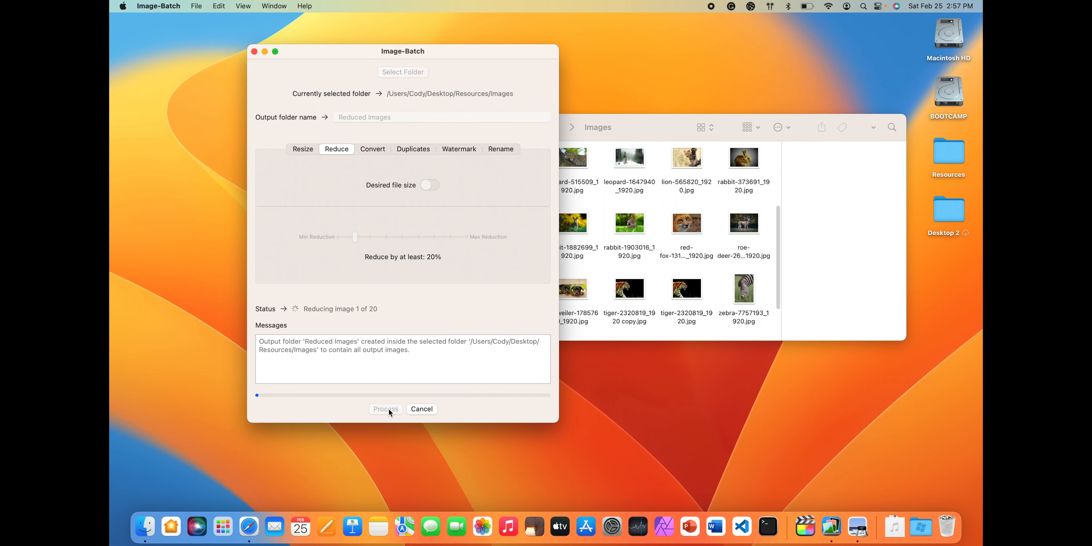
Step: Switch to Finder and check the file size of the original zebra-7757193_1920.jpg in the Images folder
{"action": "left_click", "coordinate": [658, 129]}
{"action": "scroll", "coordinate": [658, 231], "scroll_direction": "down", "scroll_amount": 3}
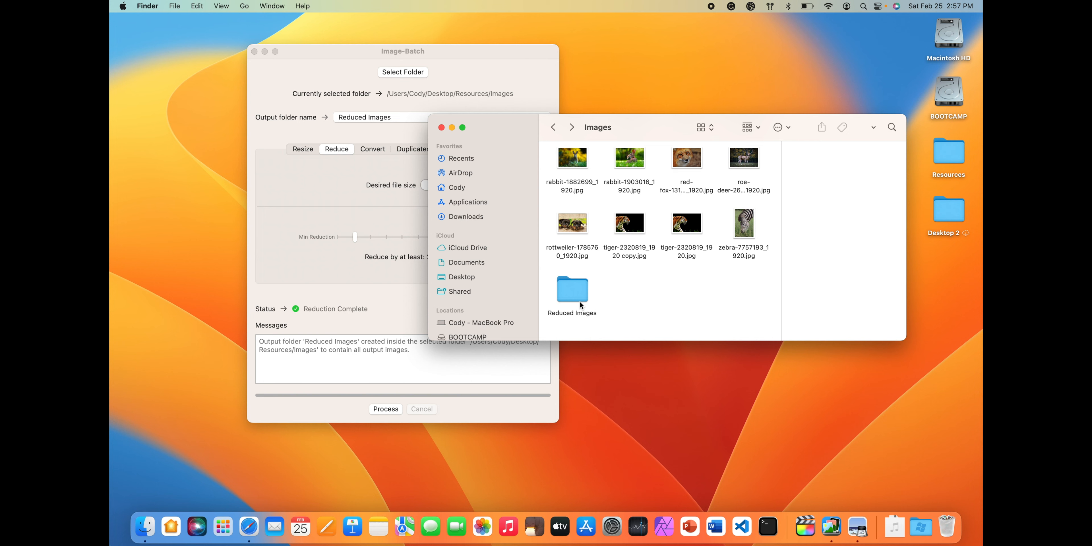
{"action": "left_click", "coordinate": [750, 224]}
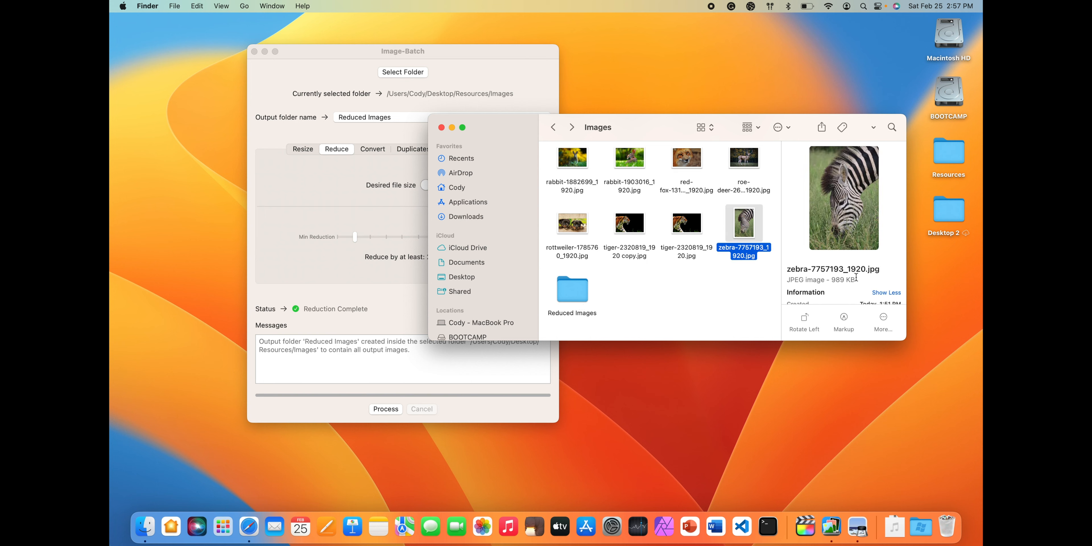
{"action": "scroll", "coordinate": [855, 277], "scroll_direction": "down", "scroll_amount": 2}
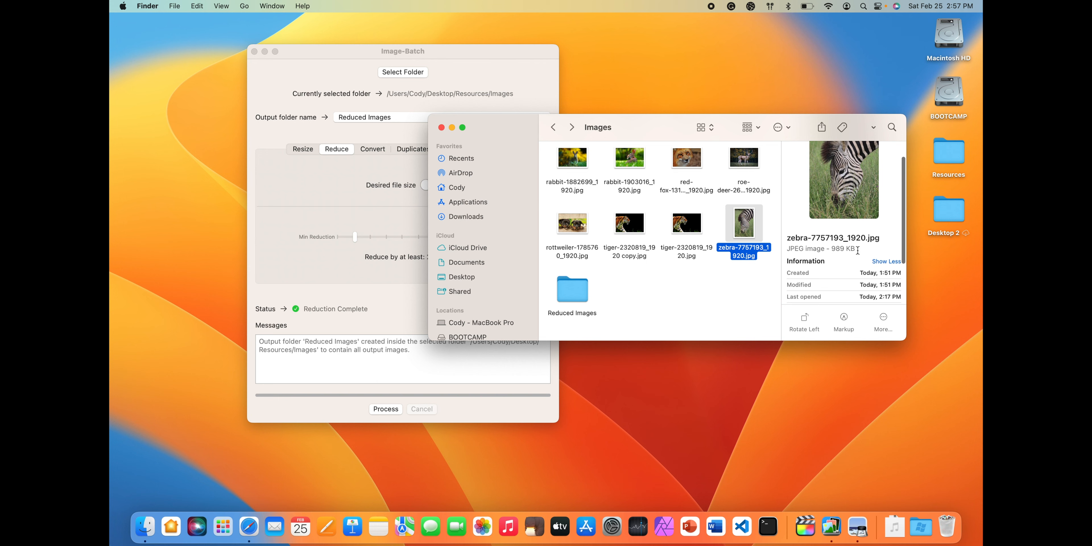
Step: Open the Reduced Images folder and check the file size of the reduced zebra-7757193_1920.jpg
{"action": "left_click", "coordinate": [582, 293]}
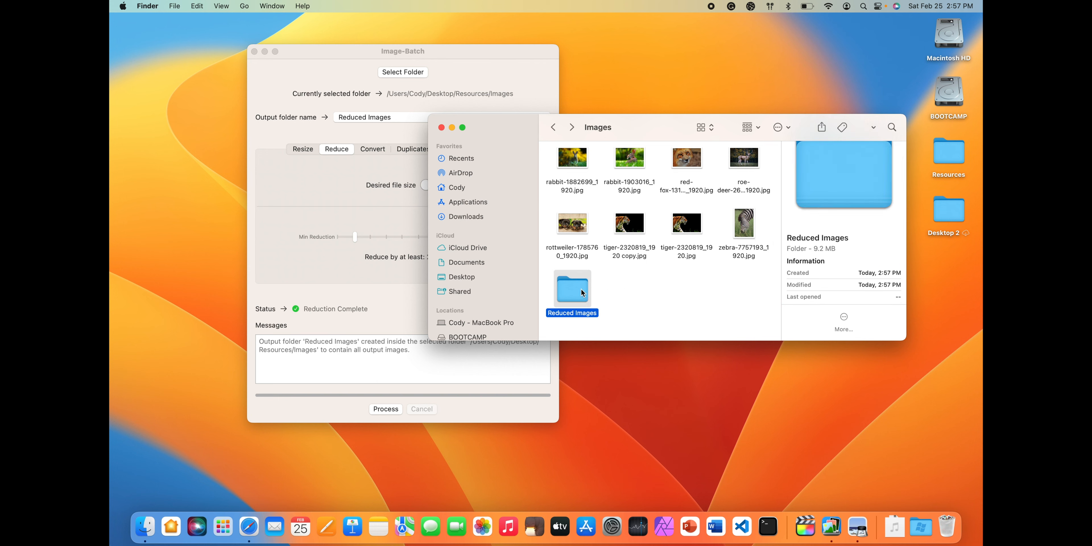
{"action": "double_click", "coordinate": [582, 292]}
{"action": "scroll", "coordinate": [749, 289], "scroll_direction": "down", "scroll_amount": 3}
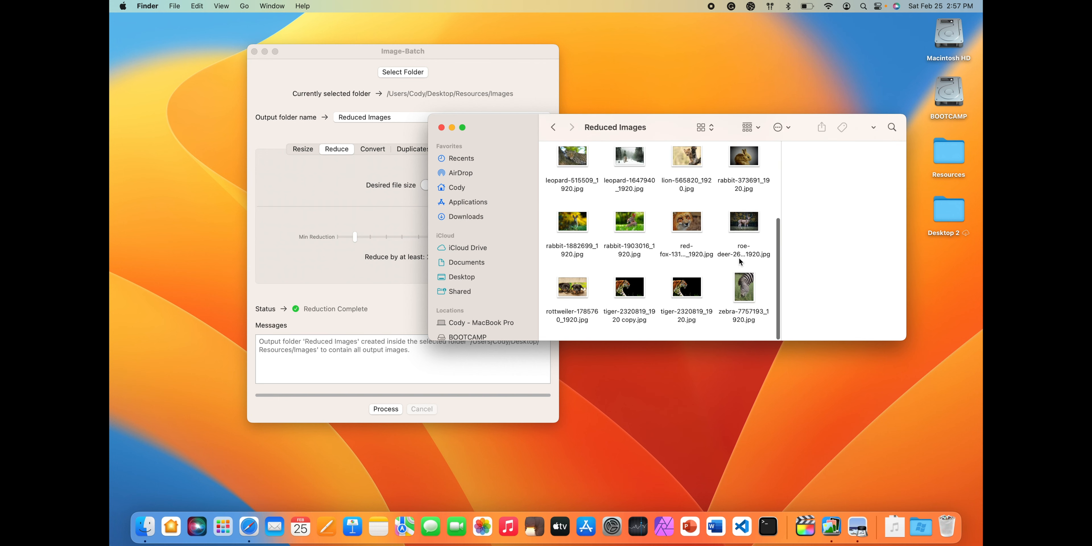
{"action": "left_click", "coordinate": [749, 288]}
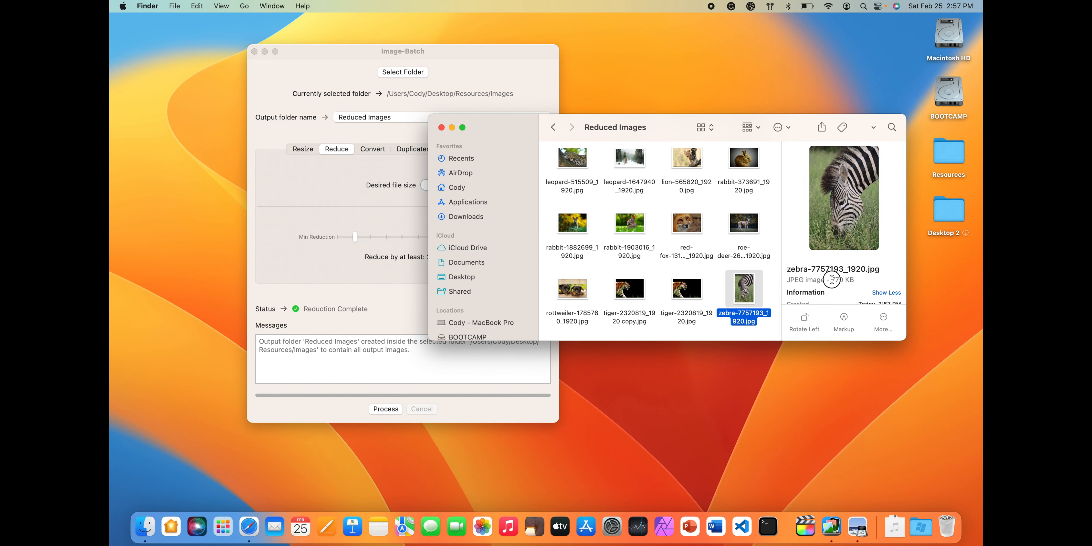
{"action": "left_click_drag", "start_coordinate": [831, 279], "coordinate": [854, 279]}
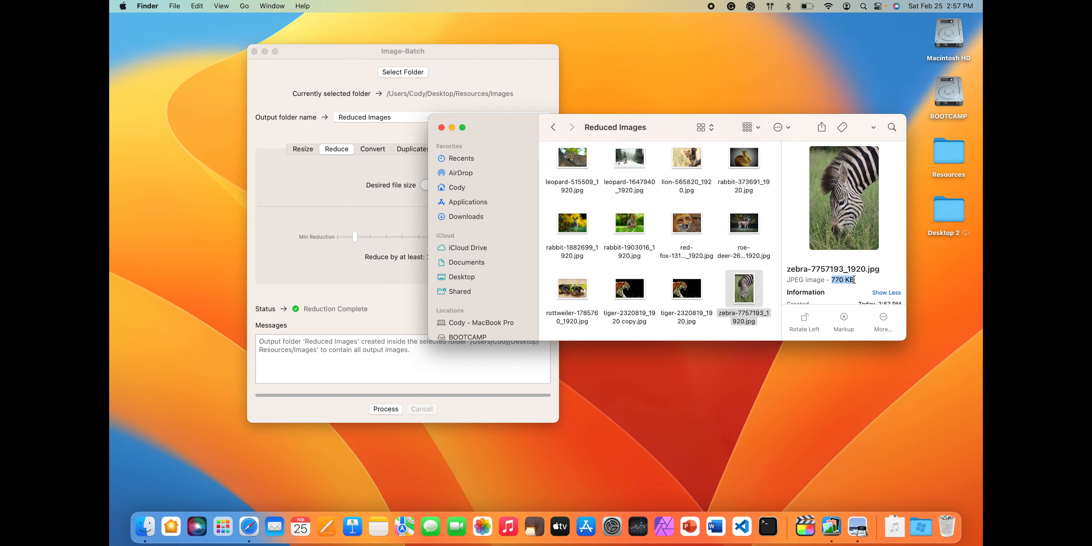
Step: Return to the Images folder and move the Reduced Images folder to the Trash
{"action": "left_click", "coordinate": [553, 127]}
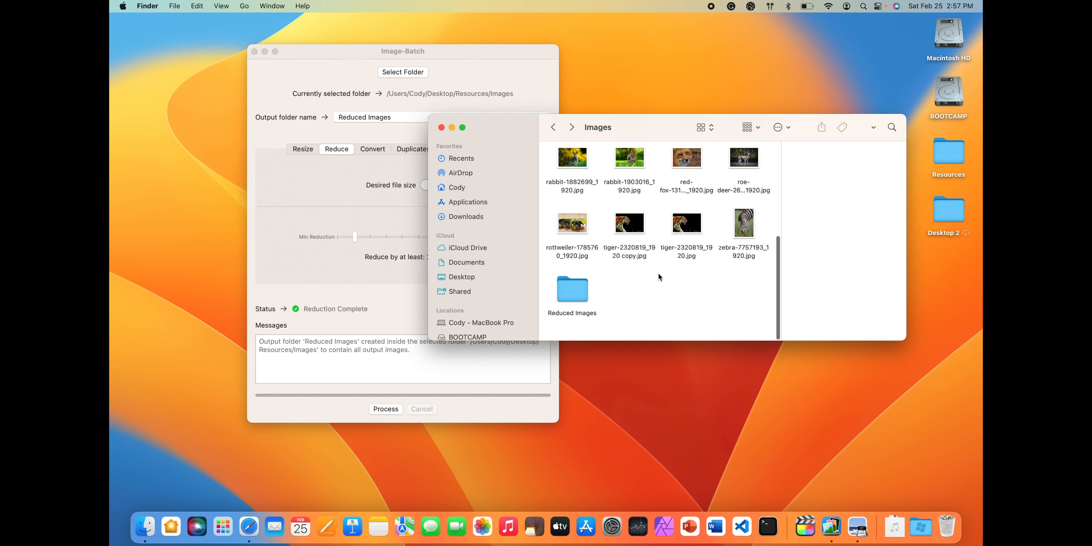
{"action": "left_click_drag", "start_coordinate": [569, 290], "coordinate": [948, 517]}
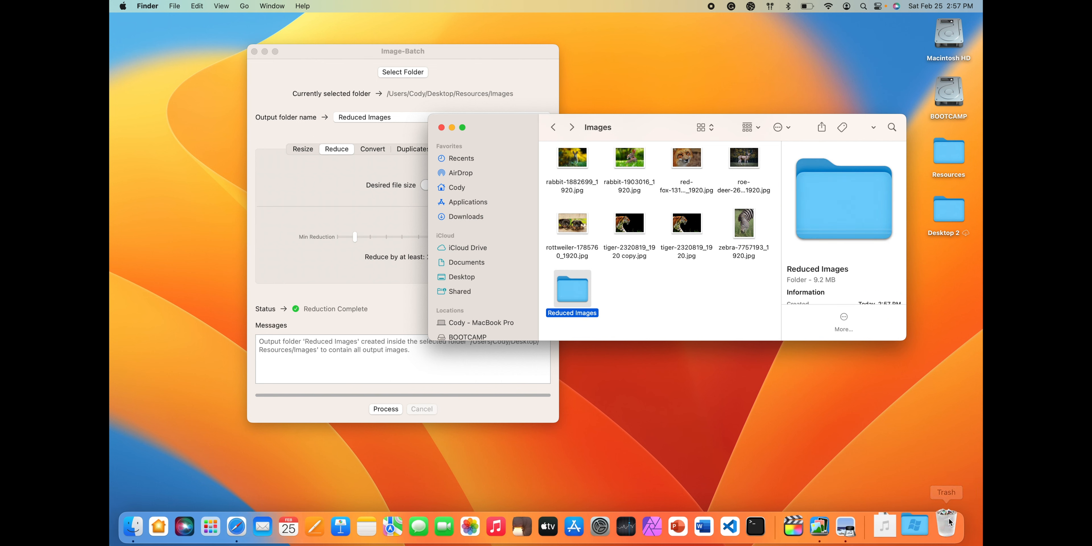
Step: Switch back to Image-Batch and reduce the folder's images to a maximum desired file size of 500 KB each
{"action": "left_click", "coordinate": [465, 51]}
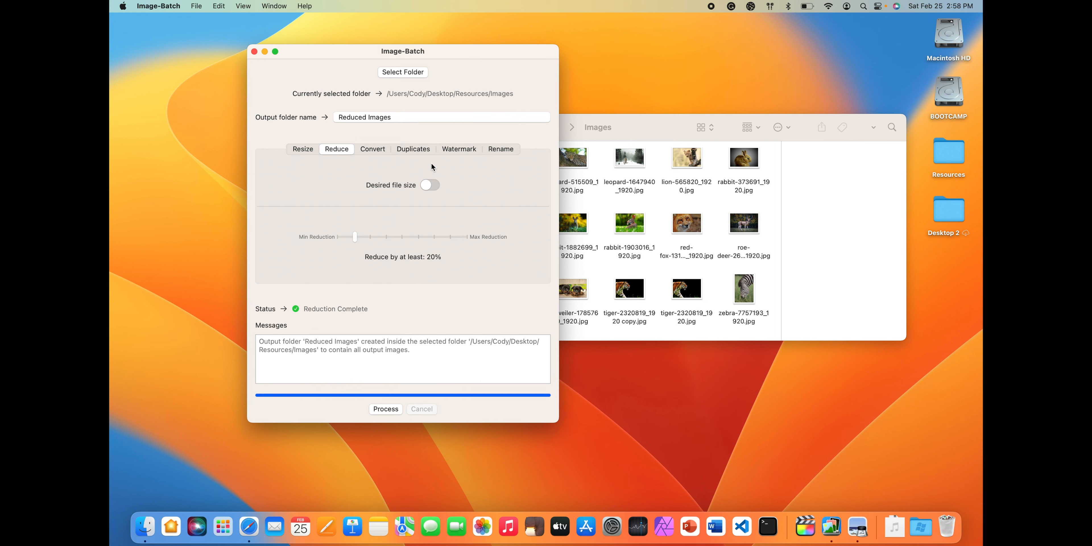
{"action": "left_click", "coordinate": [432, 185]}
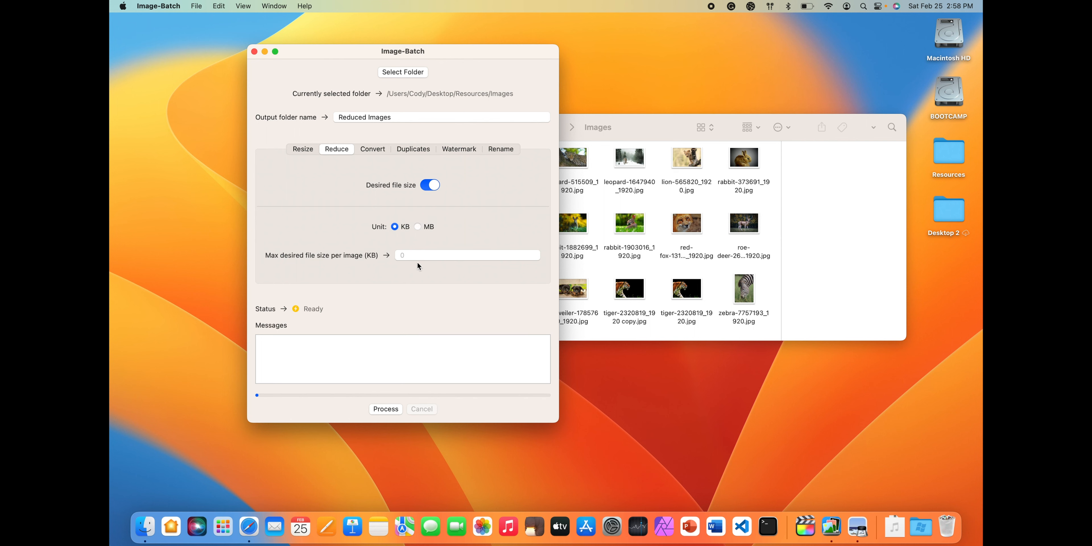
{"action": "left_click", "coordinate": [434, 256]}
{"action": "type", "text": "5"}
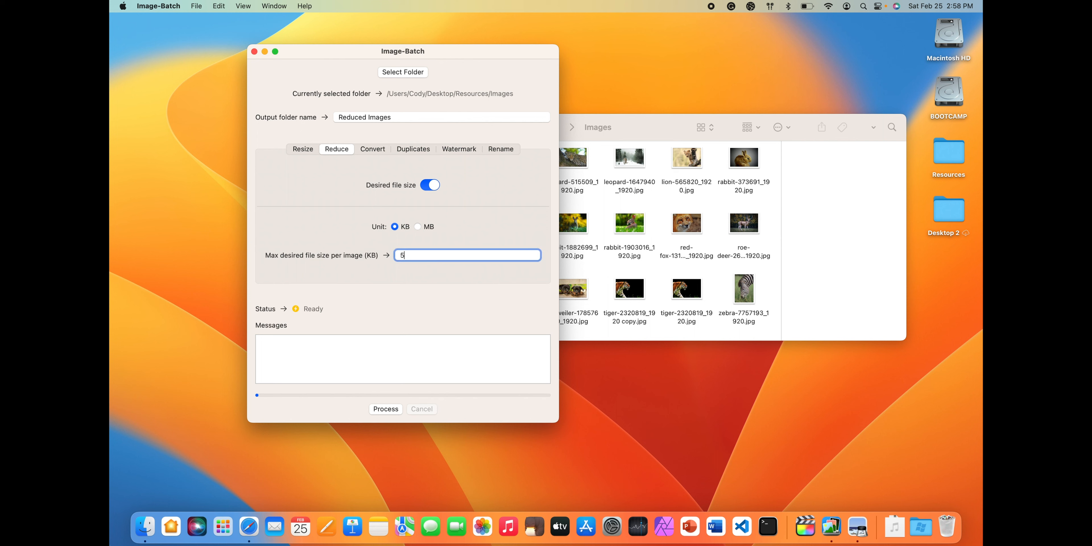
{"action": "type", "text": "00"}
{"action": "left_click", "coordinate": [391, 408]}
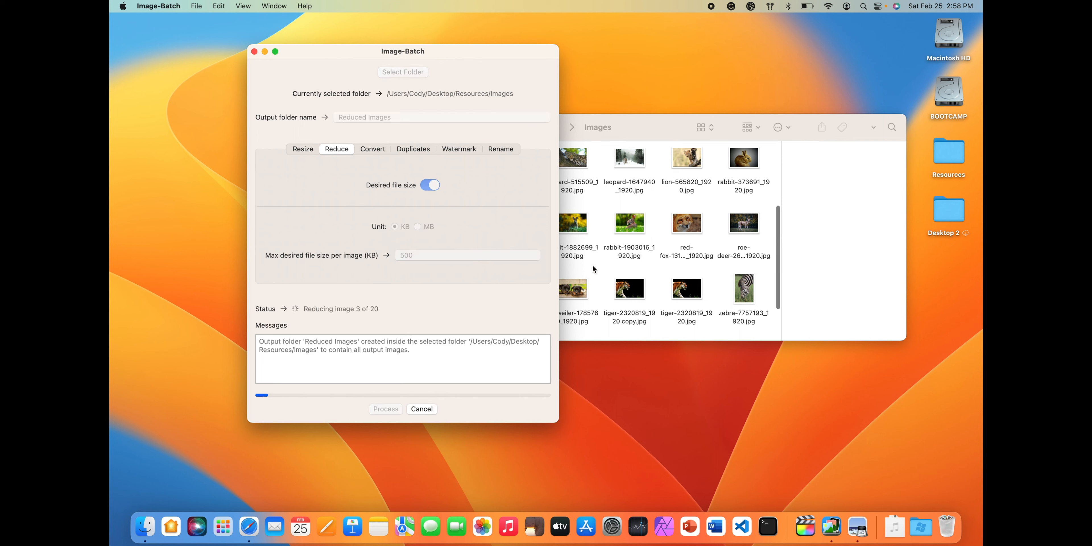
Step: Switch to Finder, open the Reduced Images folder and check the file size of fox-1284512_1920.jpg
{"action": "left_click", "coordinate": [645, 127]}
{"action": "scroll", "coordinate": [621, 234], "scroll_direction": "down", "scroll_amount": 3}
{"action": "double_click", "coordinate": [583, 292]}
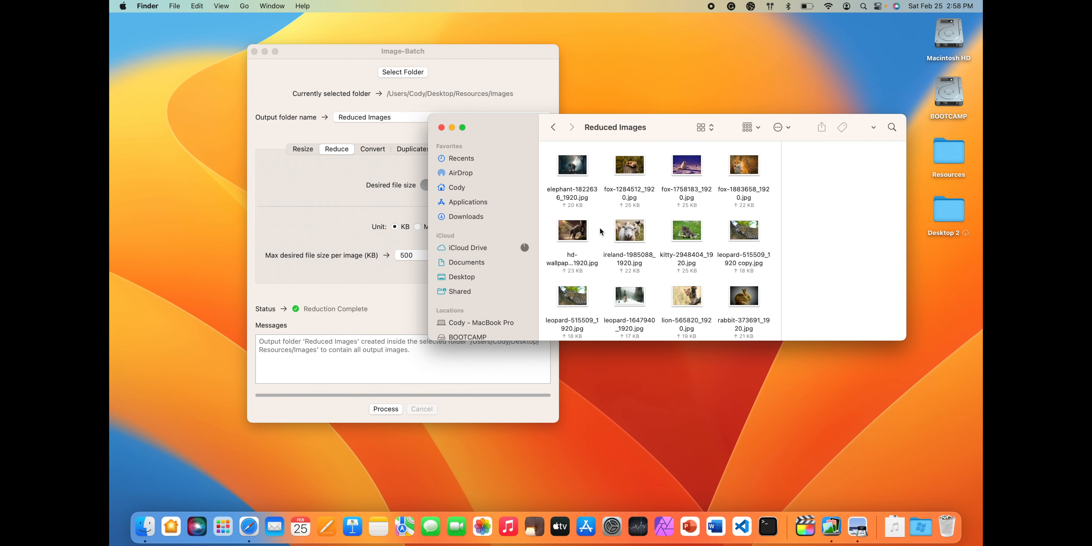
{"action": "left_click", "coordinate": [641, 162]}
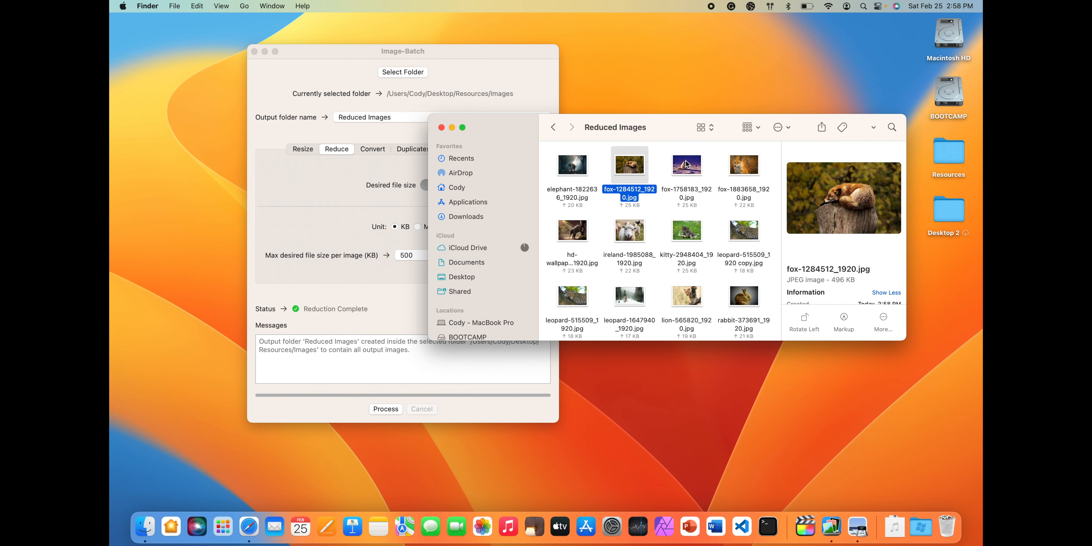
{"action": "left_click_drag", "start_coordinate": [831, 279], "coordinate": [864, 278]}
{"action": "left_click", "coordinate": [865, 278]}
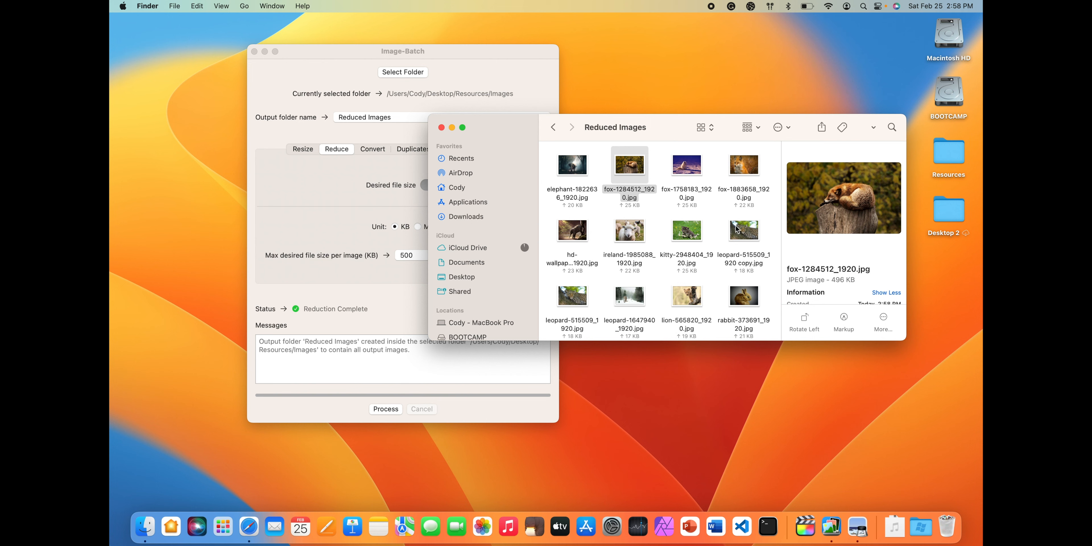
Step: Check the file sizes of the reduced fox-1758183_1920.jpg, elephant-1822636_1920.jpg and leopard-1647940_1920.jpg
{"action": "left_click", "coordinate": [695, 174]}
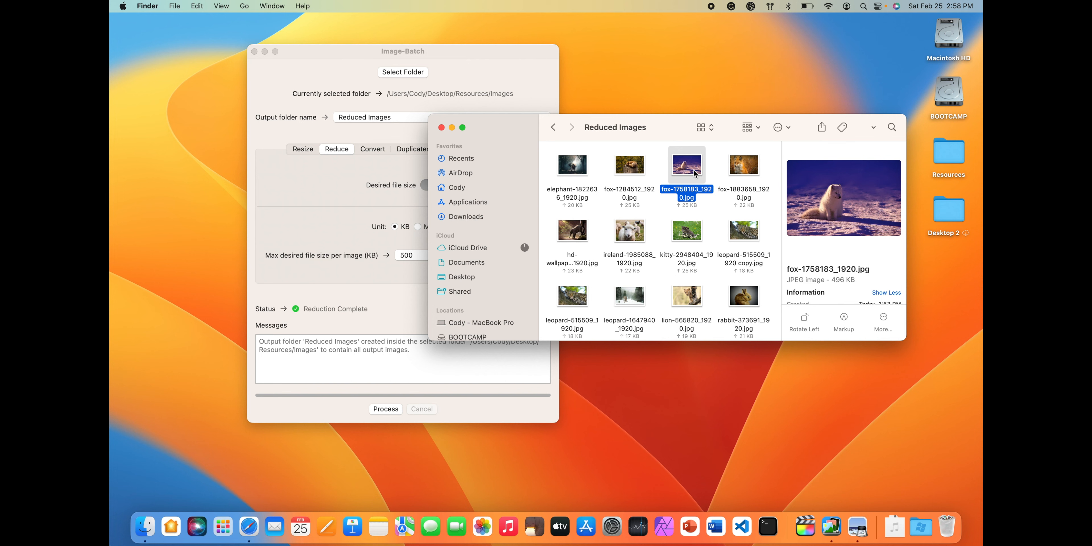
{"action": "left_click", "coordinate": [574, 164]}
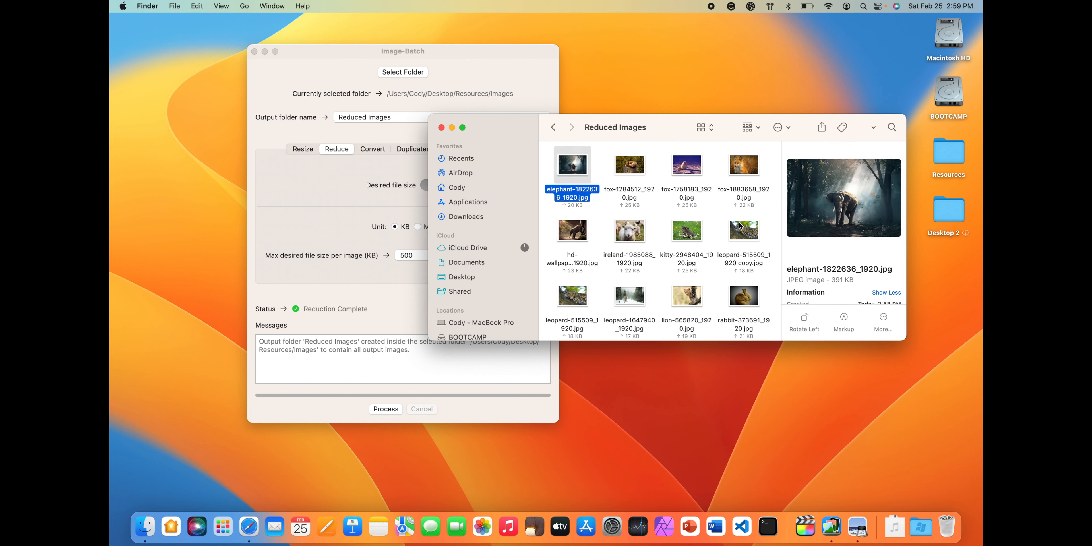
{"action": "left_click_drag", "start_coordinate": [831, 281], "coordinate": [854, 280]}
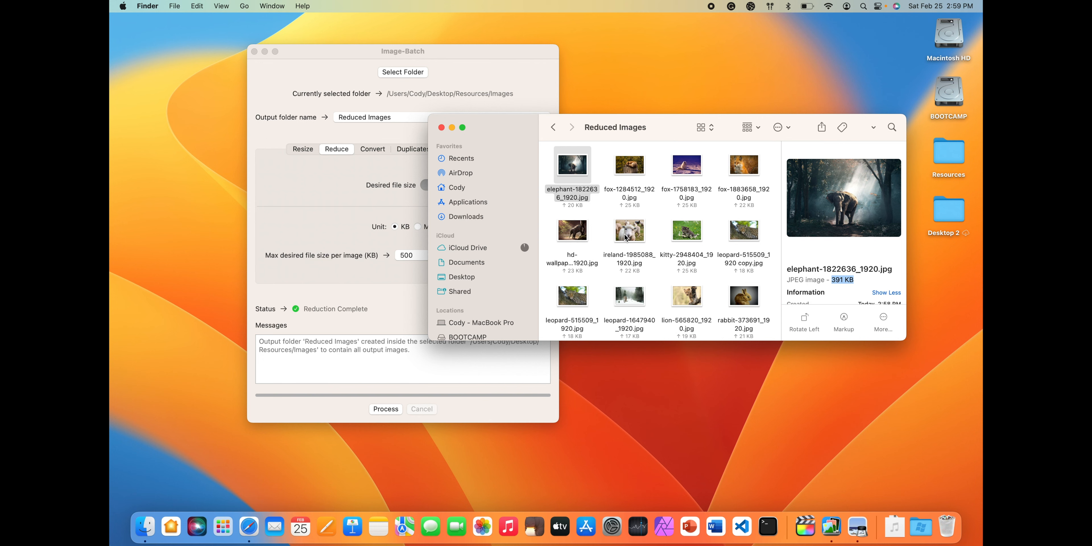
{"action": "scroll", "coordinate": [623, 242], "scroll_direction": "down", "scroll_amount": 2}
{"action": "left_click", "coordinate": [627, 259]}
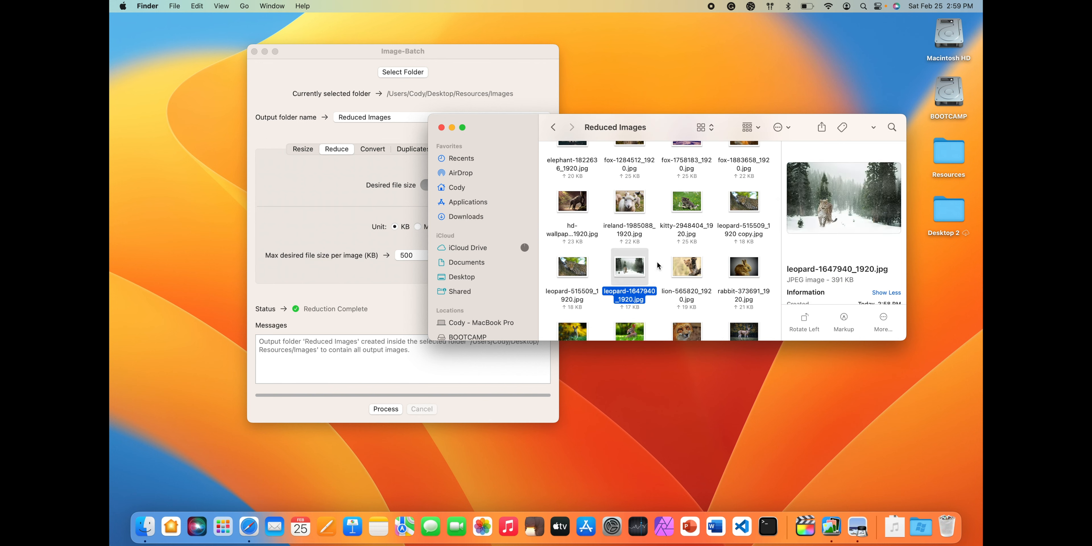
{"action": "scroll", "coordinate": [658, 266], "scroll_direction": "down", "scroll_amount": 2}
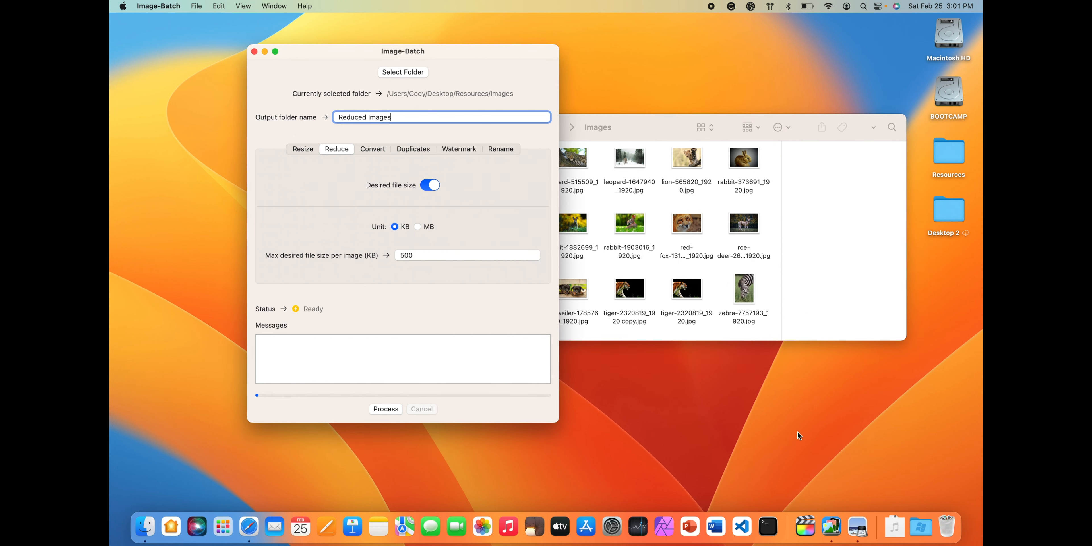
Step: Convert the folder's images to HEIF at compression quality 0.5 in Image-Batch, with Converted Images as the output folder
{"action": "left_click", "coordinate": [380, 150]}
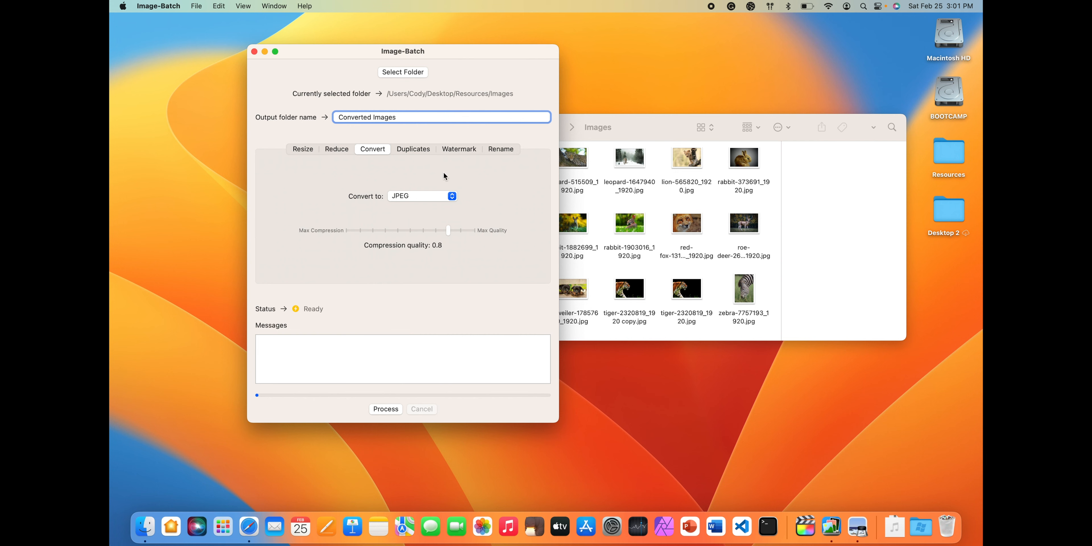
{"action": "left_click", "coordinate": [453, 195]}
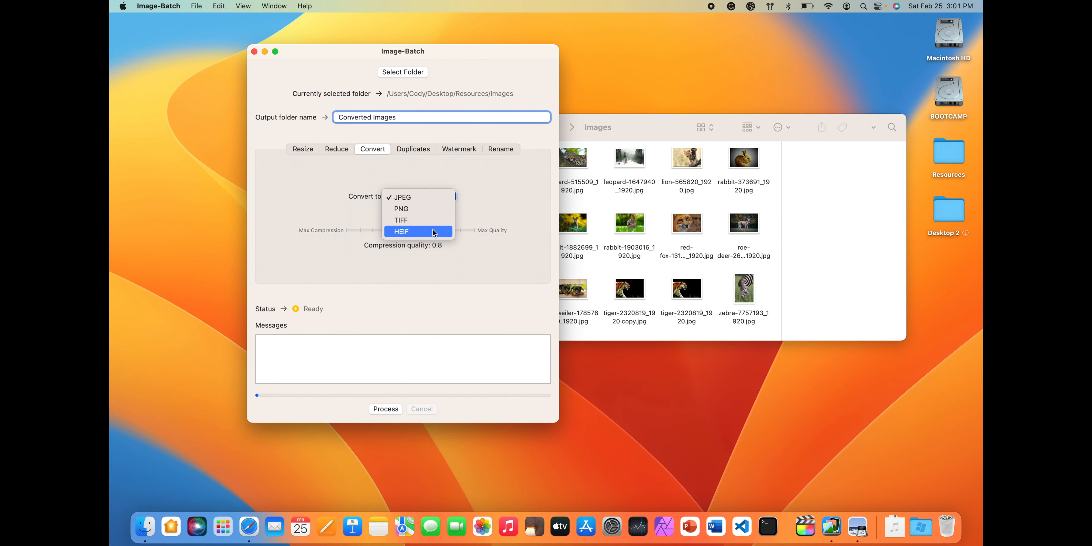
{"action": "left_click", "coordinate": [504, 198]}
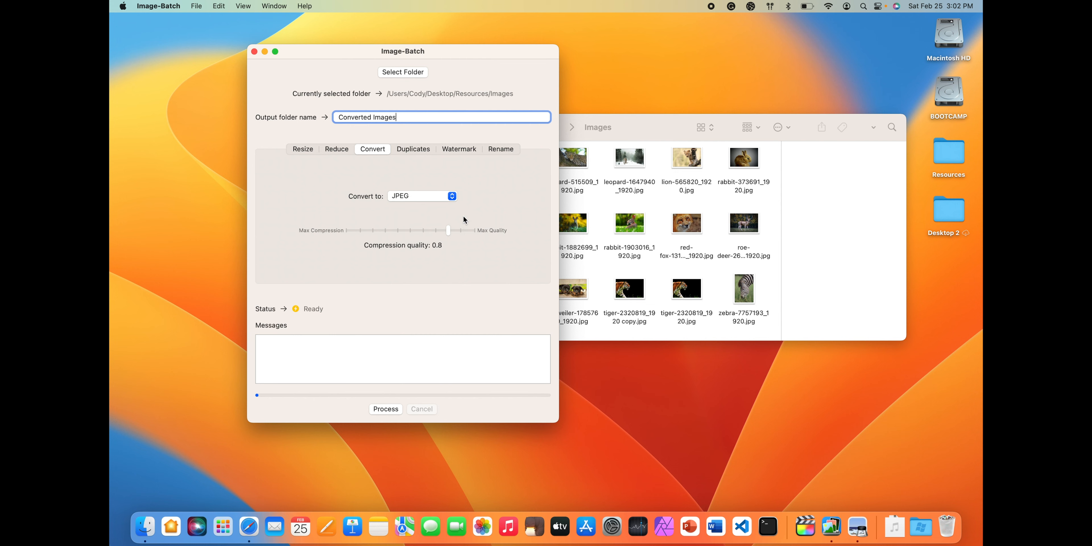
{"action": "left_click", "coordinate": [452, 196]}
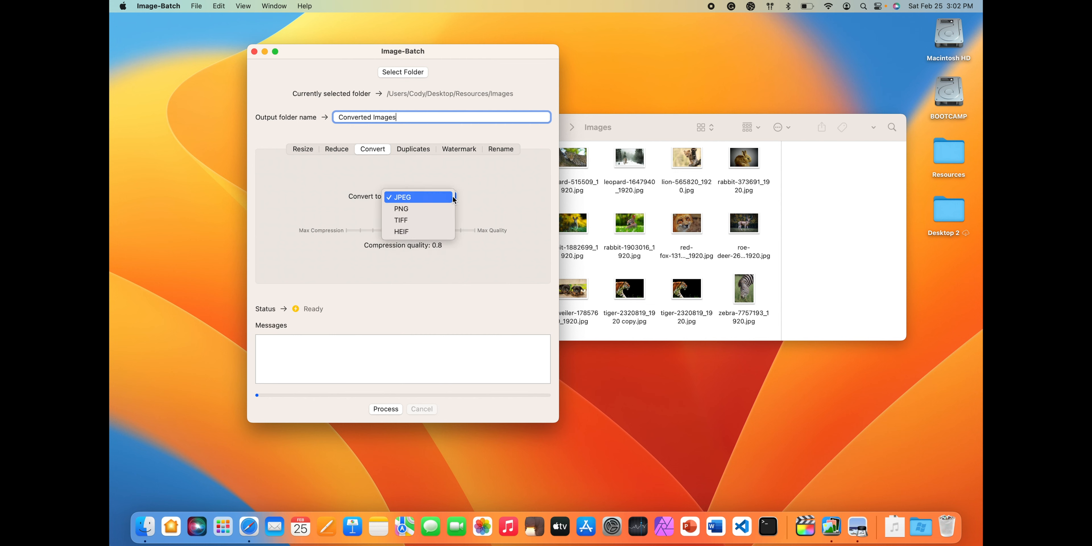
{"action": "left_click", "coordinate": [441, 230]}
{"action": "left_click_drag", "start_coordinate": [448, 230], "coordinate": [409, 233]}
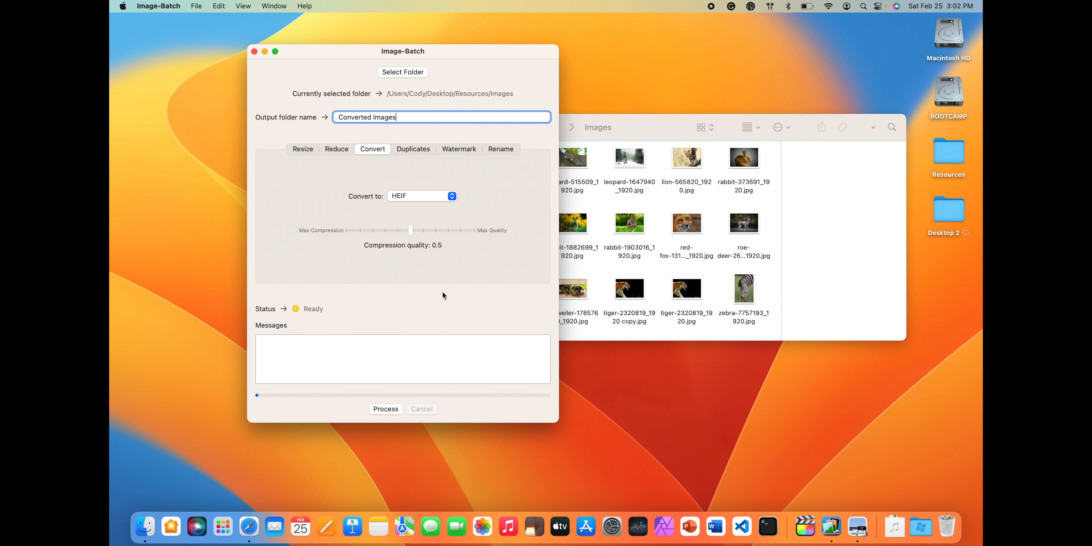
{"action": "left_click", "coordinate": [392, 409]}
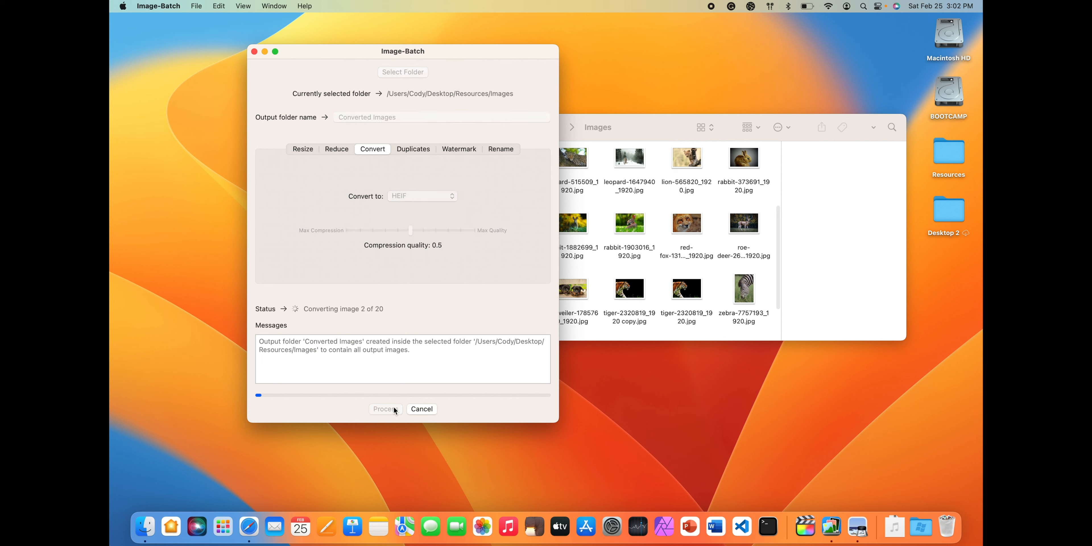
Step: Switch to Finder, open the Converted Images folder and check the format and size of hd-wallpaper-2380009_1920.heif
{"action": "left_click", "coordinate": [668, 124]}
{"action": "scroll", "coordinate": [640, 198], "scroll_direction": "down", "scroll_amount": 3}
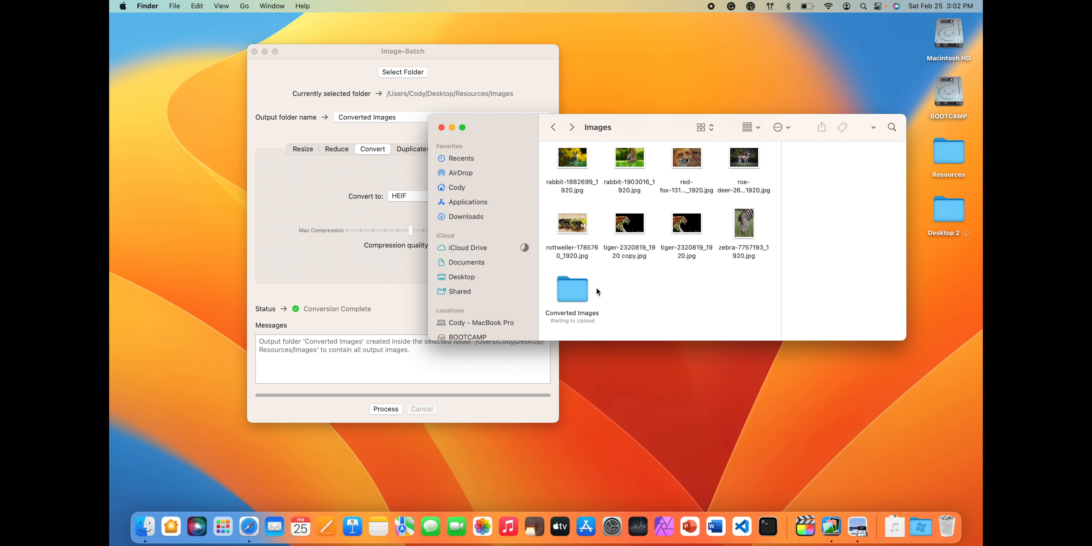
{"action": "double_click", "coordinate": [572, 291]}
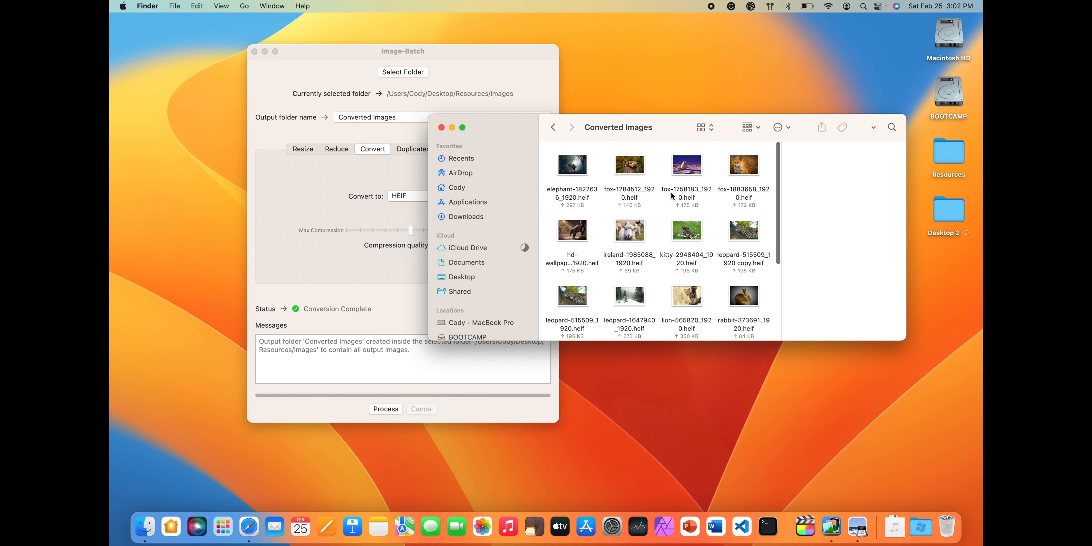
{"action": "scroll", "coordinate": [717, 201], "scroll_direction": "down", "scroll_amount": 2}
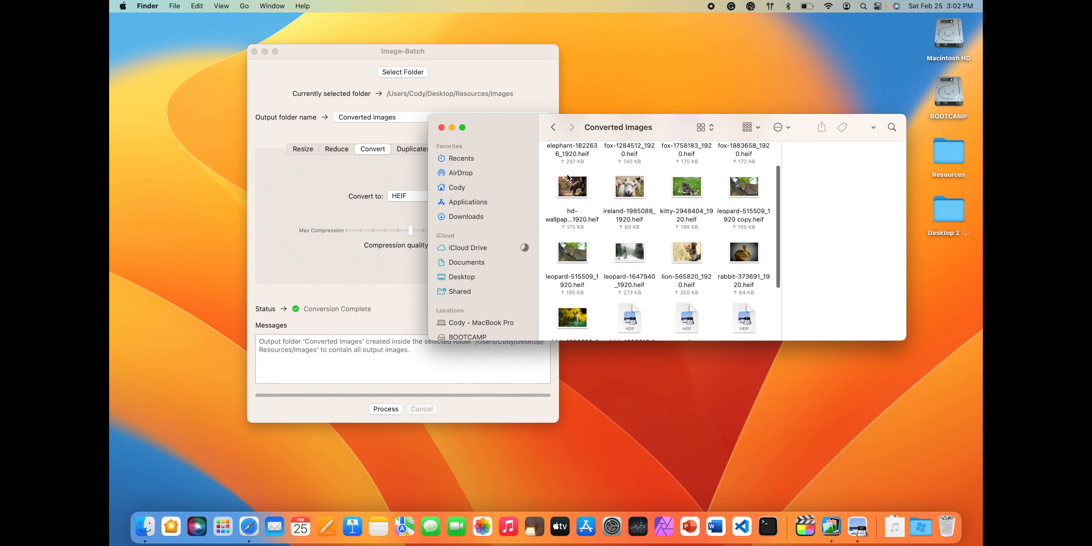
{"action": "left_click", "coordinate": [574, 190]}
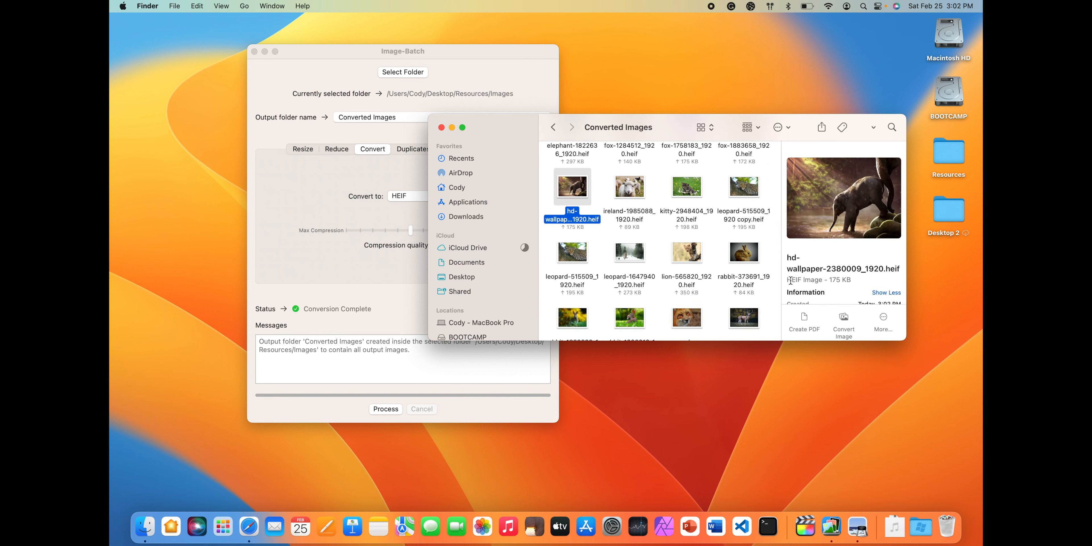
{"action": "left_click", "coordinate": [805, 280]}
Step: Check the format of leopard-1647940_1920.heif and look through the remaining converted images
{"action": "left_click", "coordinate": [637, 259]}
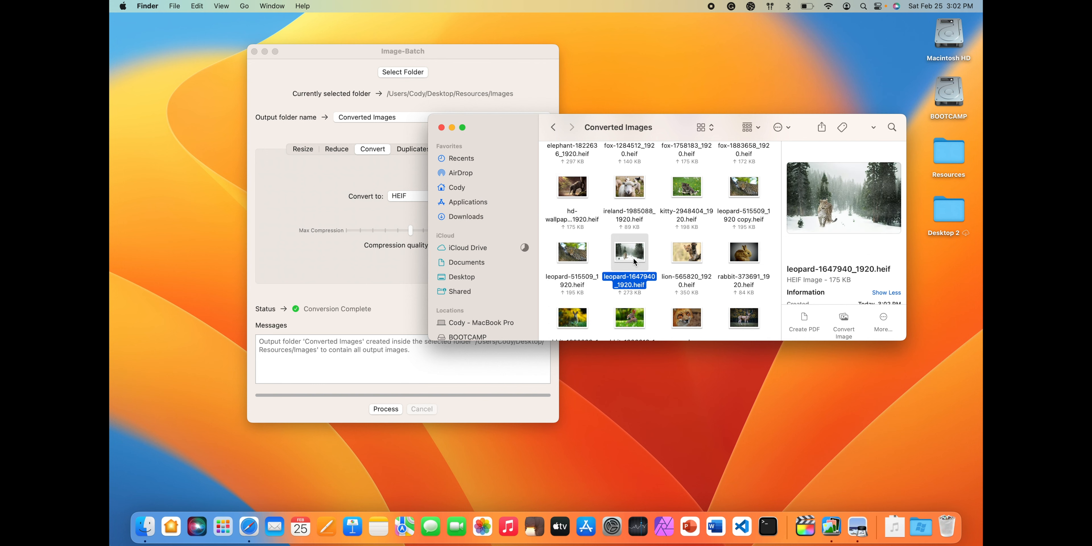
{"action": "scroll", "coordinate": [639, 260], "scroll_direction": "down", "scroll_amount": 2}
{"action": "left_click", "coordinate": [681, 263]}
{"action": "scroll", "coordinate": [679, 263], "scroll_direction": "down", "scroll_amount": 2}
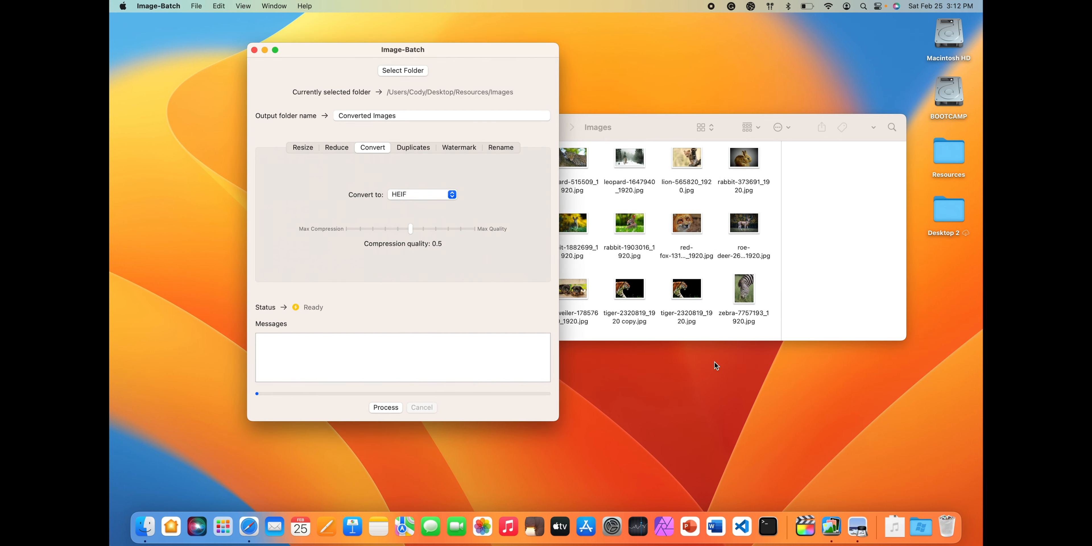
Step: Remove duplicates from the image folder in Image-Batch, with No Duplicate Images as the output folder
{"action": "left_click", "coordinate": [427, 149]}
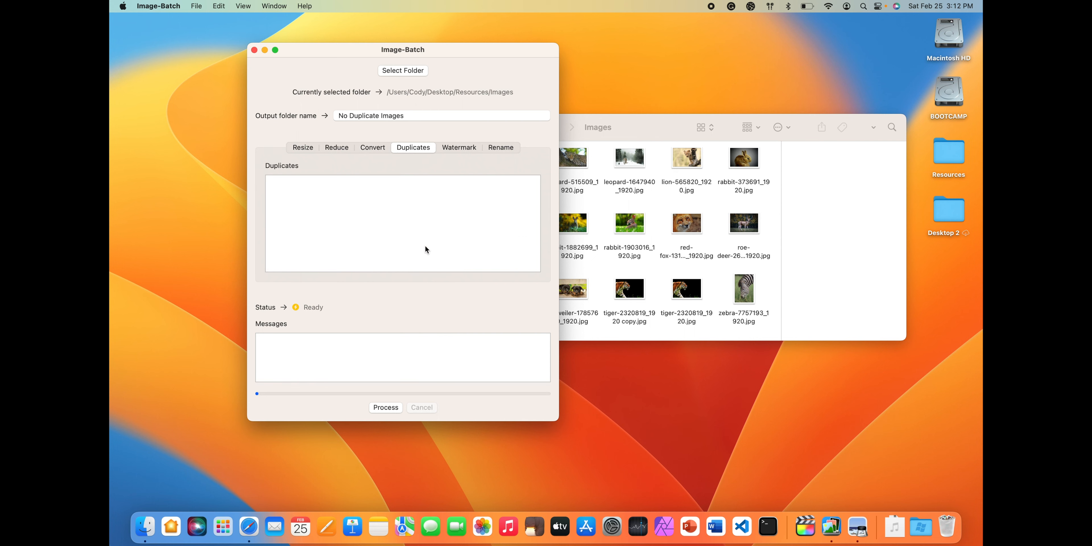
{"action": "mouse_move", "coordinate": [425, 247]}
{"action": "left_click", "coordinate": [383, 409]}
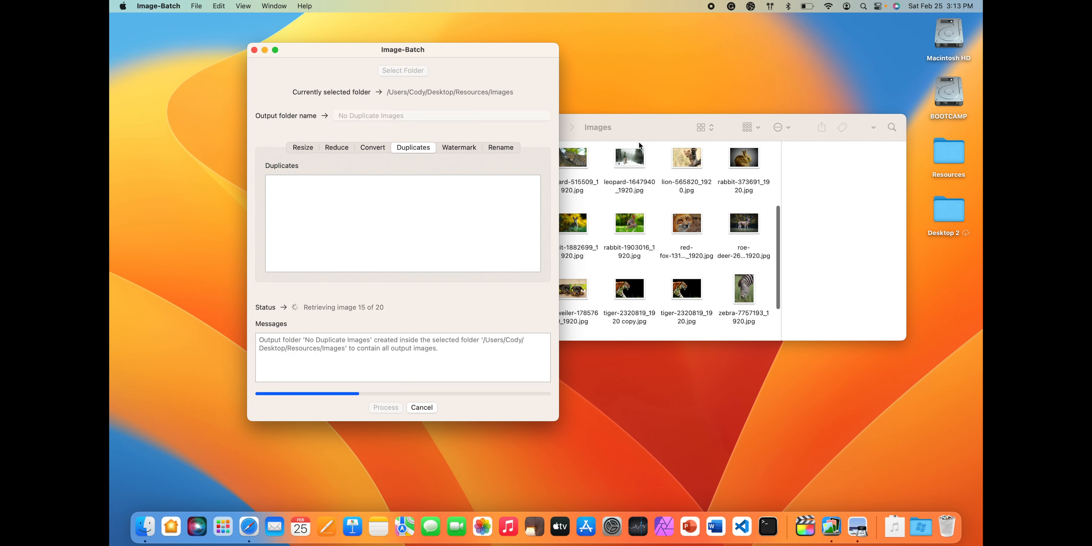
Step: Review the duplicates listed in Image-Batch, and examine the images inside the No Duplicate Images folder in Finder
{"action": "left_click", "coordinate": [642, 134]}
{"action": "scroll", "coordinate": [623, 191], "scroll_direction": "down", "scroll_amount": 3}
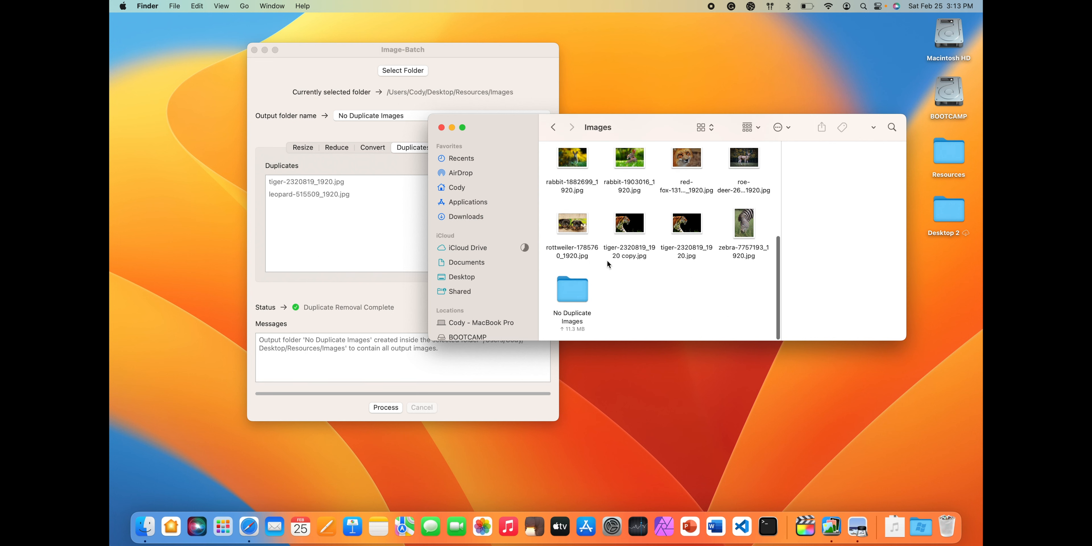
{"action": "left_click", "coordinate": [360, 206]}
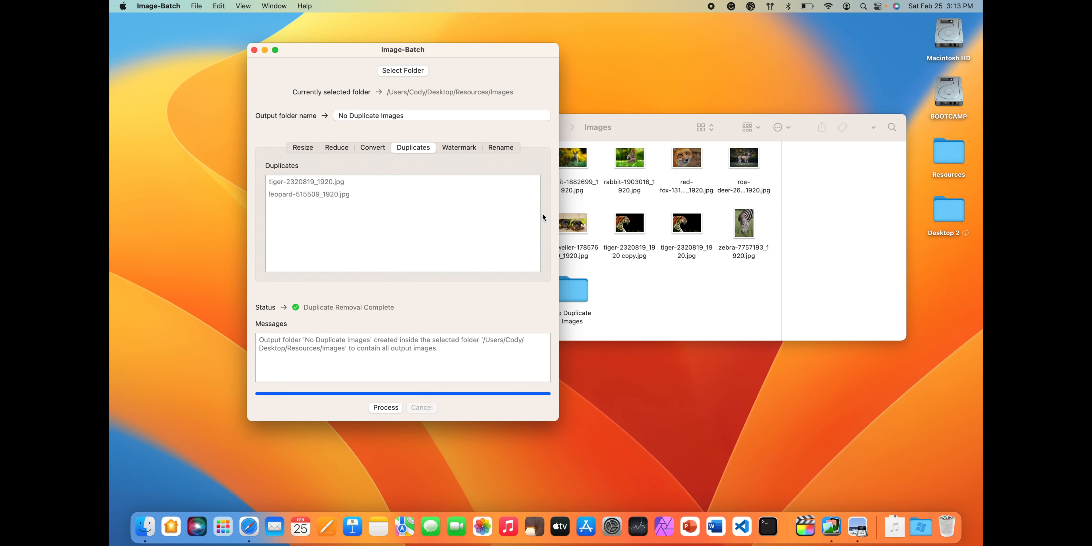
{"action": "left_click", "coordinate": [711, 289]}
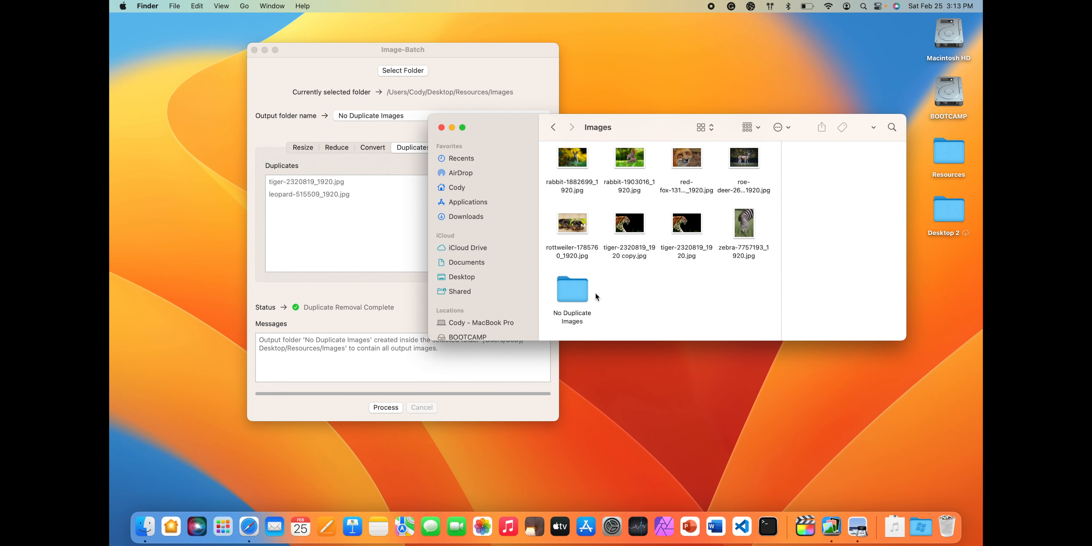
{"action": "double_click", "coordinate": [569, 290]}
{"action": "left_click_drag", "start_coordinate": [546, 161], "coordinate": [771, 373]}
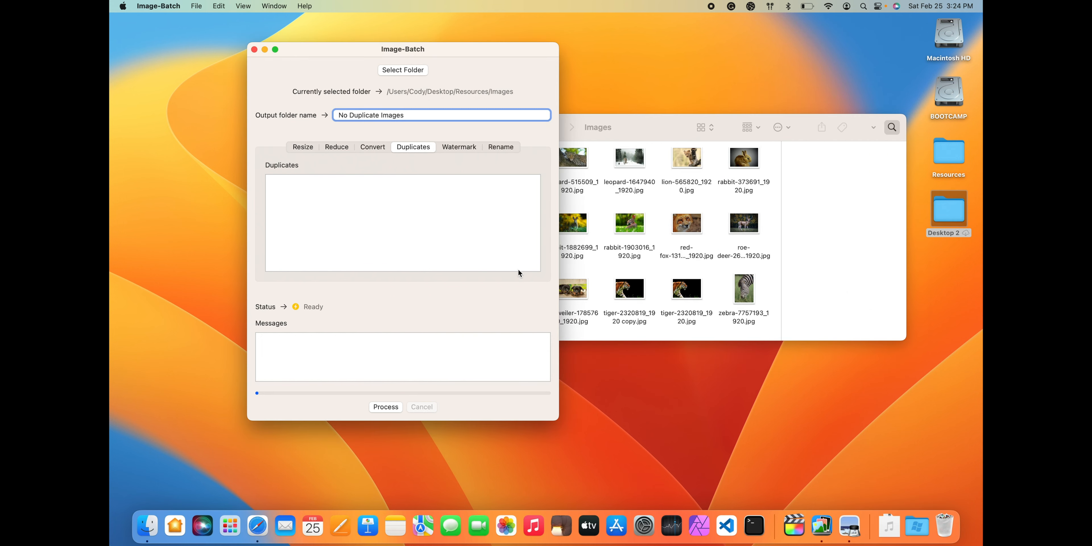
Step: Set Image-Batch to watermarking with Watermarked Images as the output folder, and preview test_watermark.png from the Watermark folder in Finder
{"action": "left_click", "coordinate": [464, 147]}
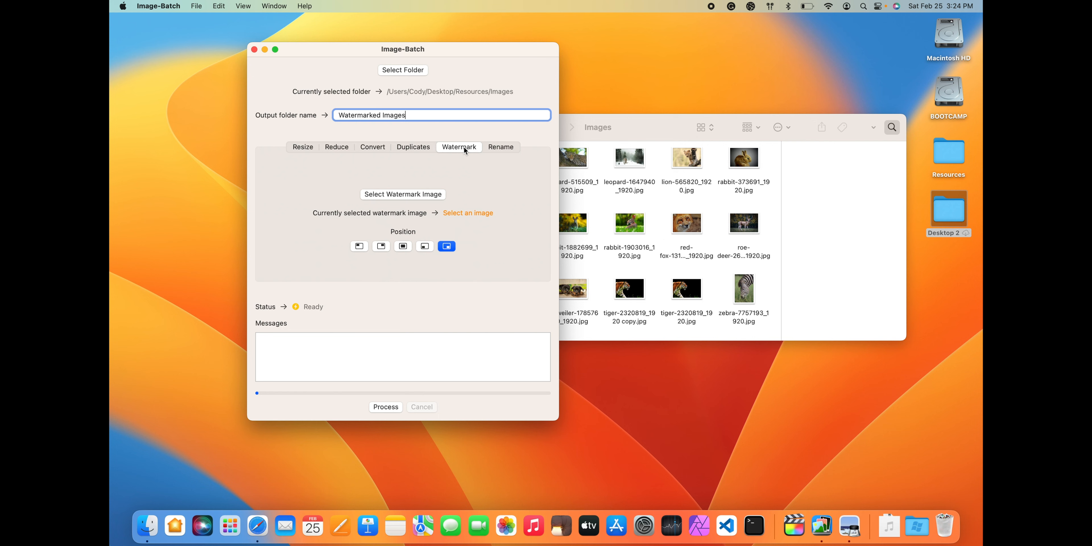
{"action": "left_click", "coordinate": [627, 129]}
{"action": "left_click", "coordinate": [553, 127]}
{"action": "double_click", "coordinate": [627, 166]}
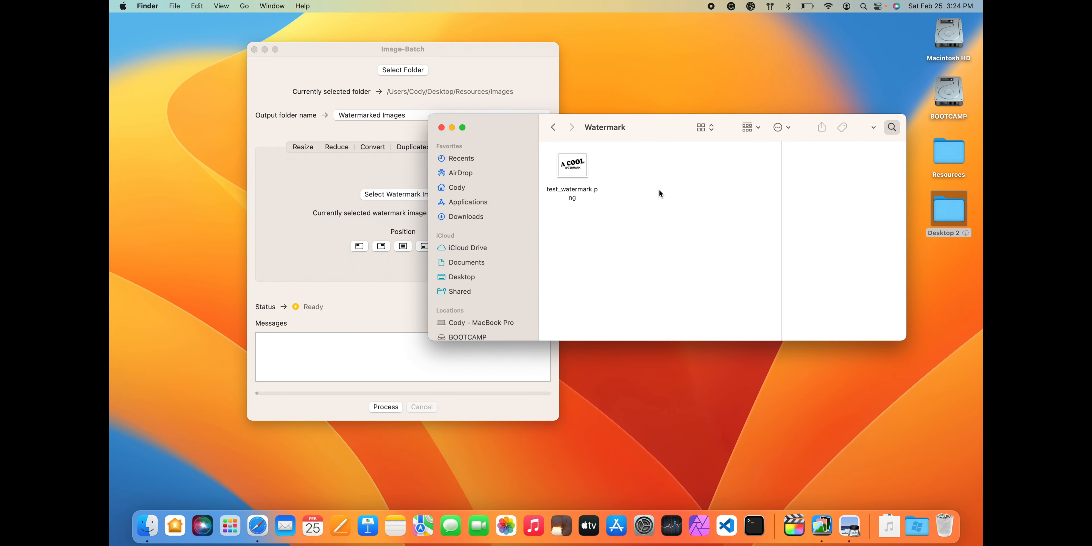
{"action": "left_click", "coordinate": [576, 173]}
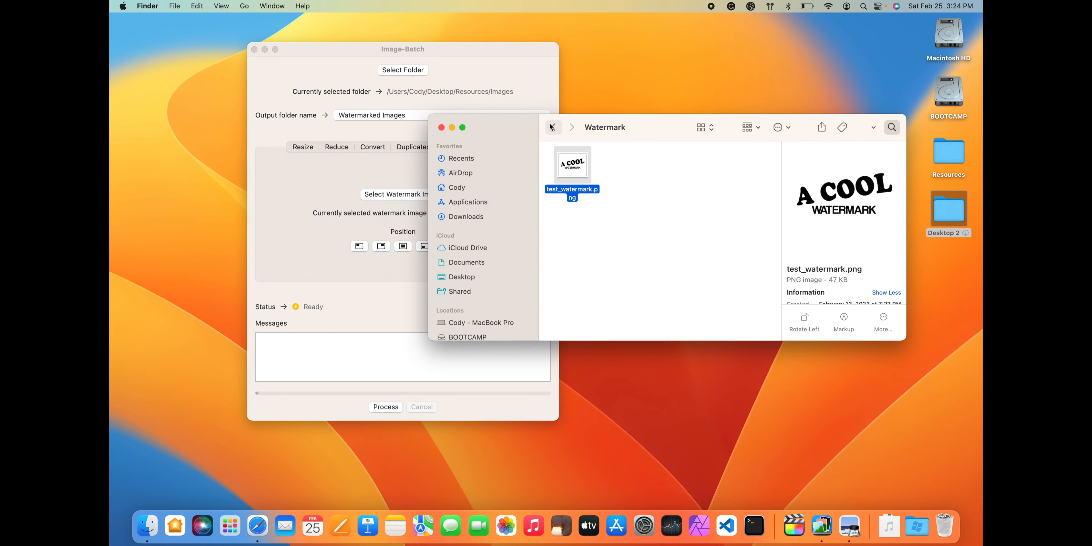
Step: Return to the Images folder in Finder and switch back to Image-Batch
{"action": "left_click", "coordinate": [553, 127]}
{"action": "double_click", "coordinate": [589, 162]}
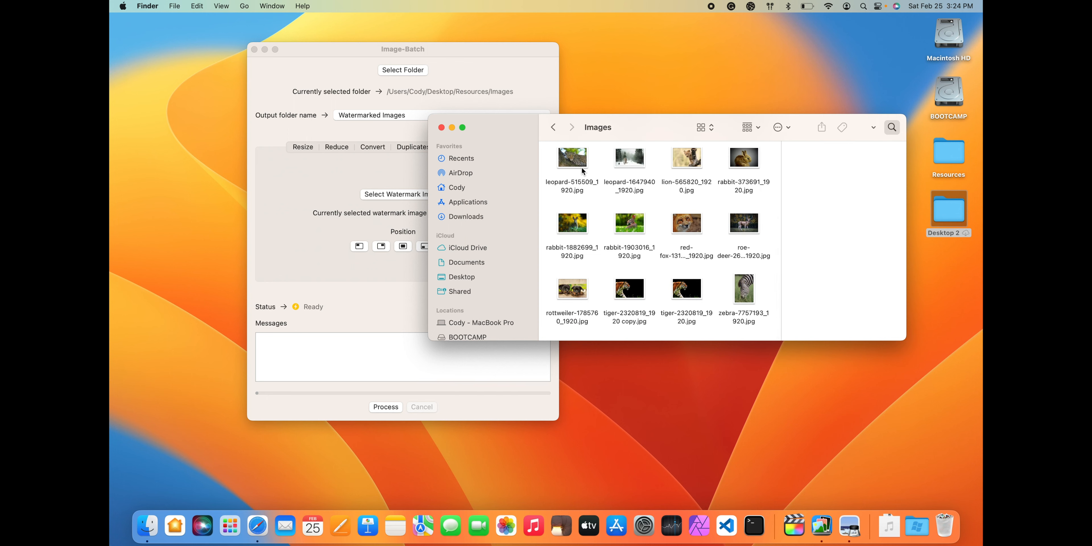
{"action": "left_click", "coordinate": [465, 54]}
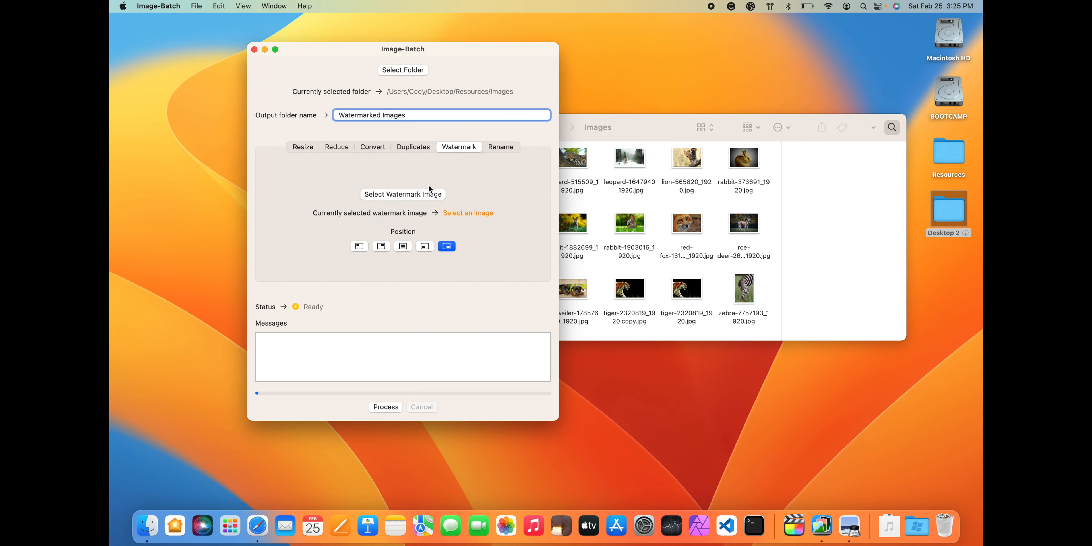
Step: Choose test_watermark.png from the Desktop's Resources/Watermark folder and watermark the image batch at both the top-left and bottom-right positions
{"action": "left_click", "coordinate": [422, 195]}
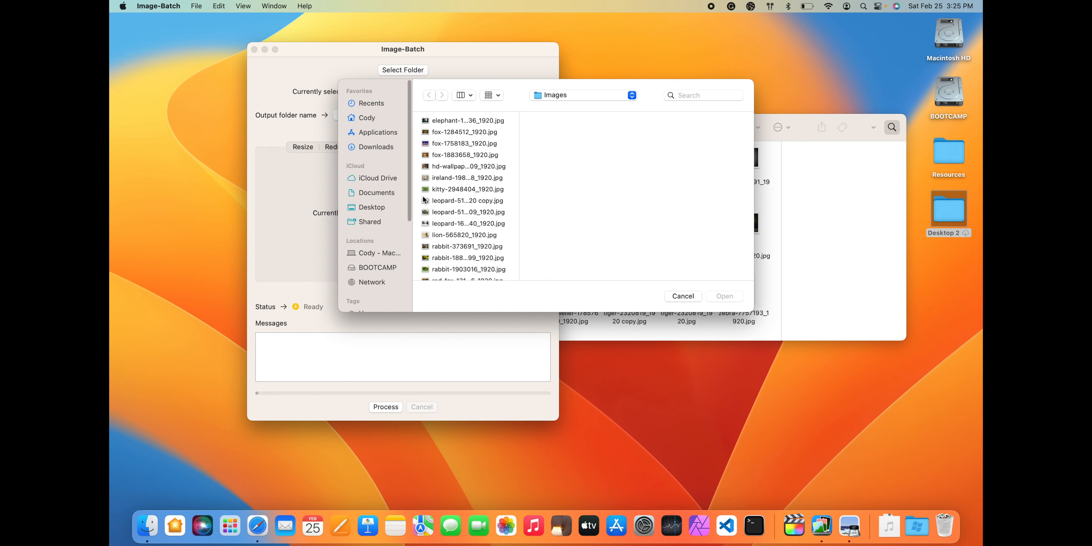
{"action": "left_click", "coordinate": [379, 207]}
{"action": "left_click", "coordinate": [491, 132]}
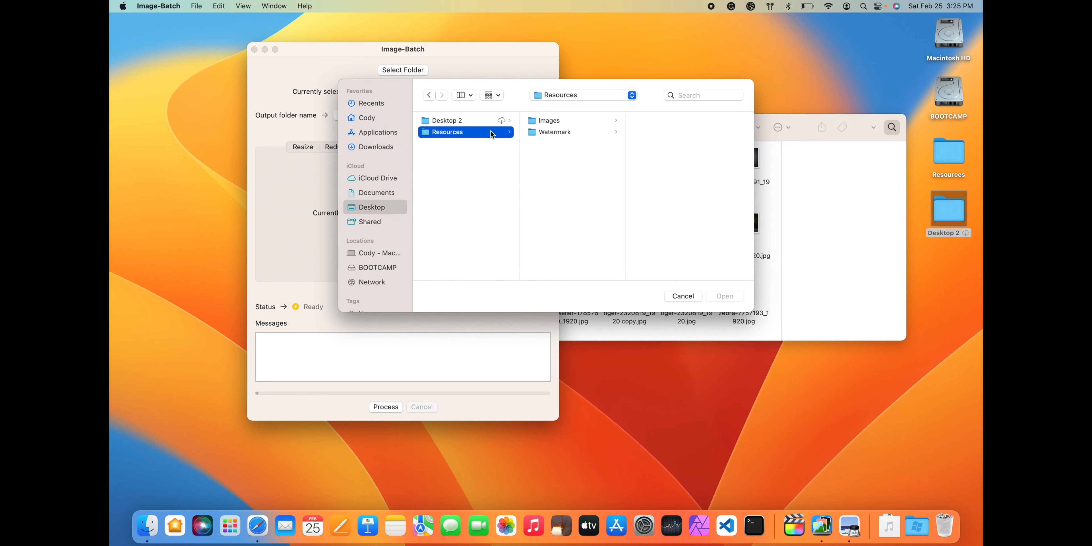
{"action": "left_click", "coordinate": [568, 134]}
{"action": "left_click", "coordinate": [665, 122]}
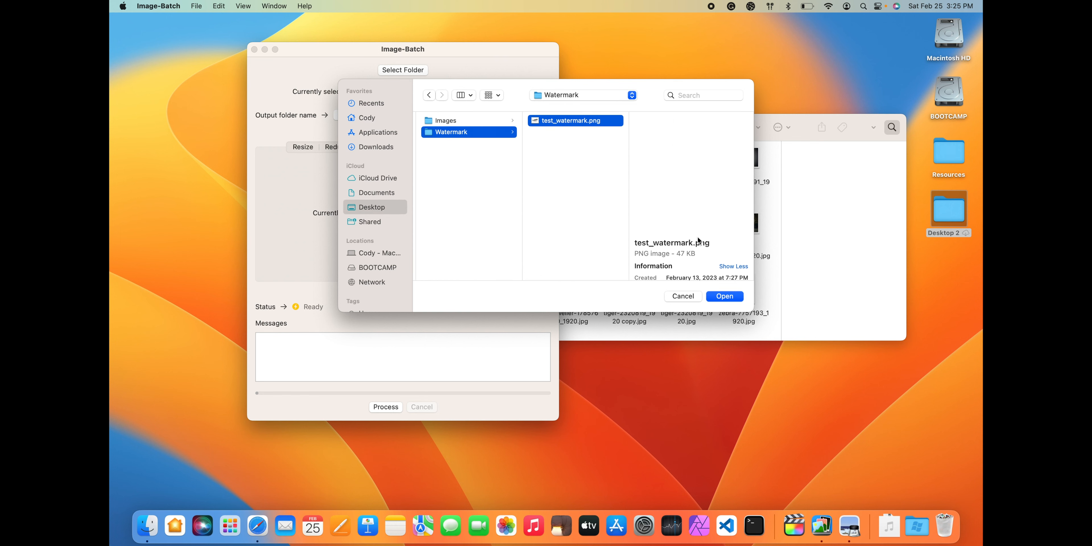
{"action": "left_click", "coordinate": [725, 295]}
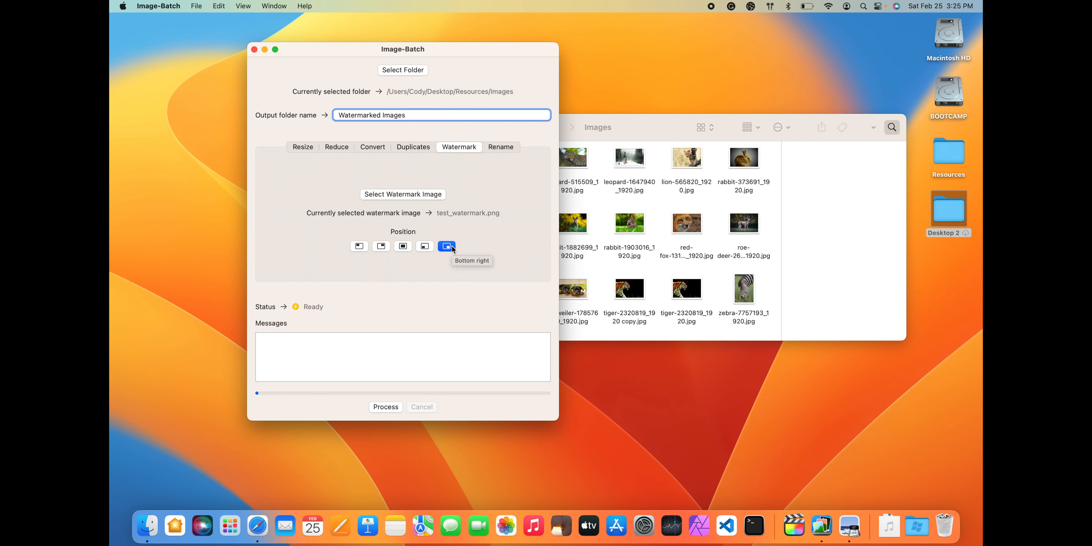
{"action": "left_click", "coordinate": [360, 246]}
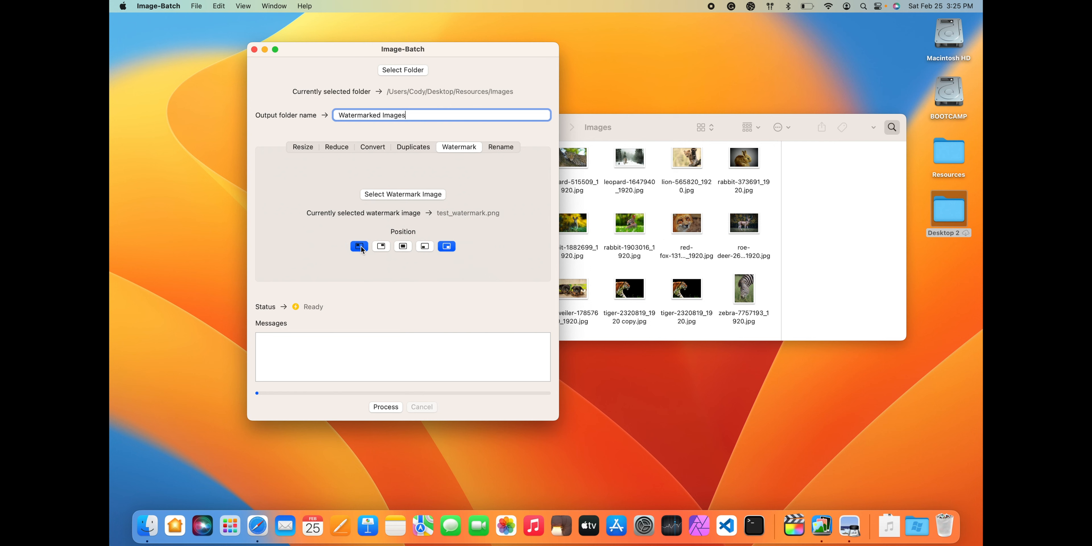
{"action": "left_click", "coordinate": [392, 406]}
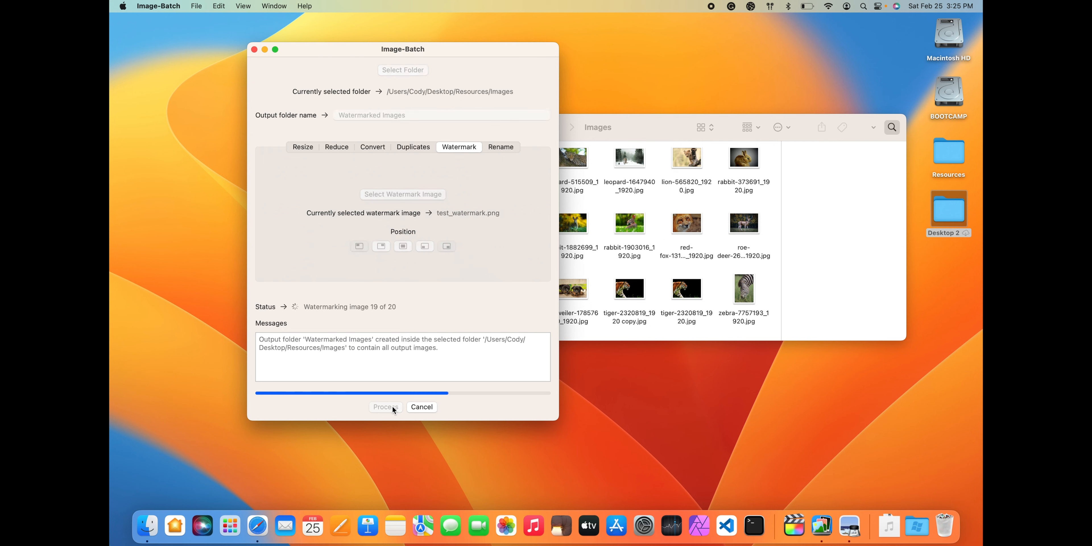
Step: Switch to Finder, open the Watermarked Images folder and inspect elephant-1822636_1920.jpg in Preview, closing it when finished
{"action": "left_click", "coordinate": [670, 124]}
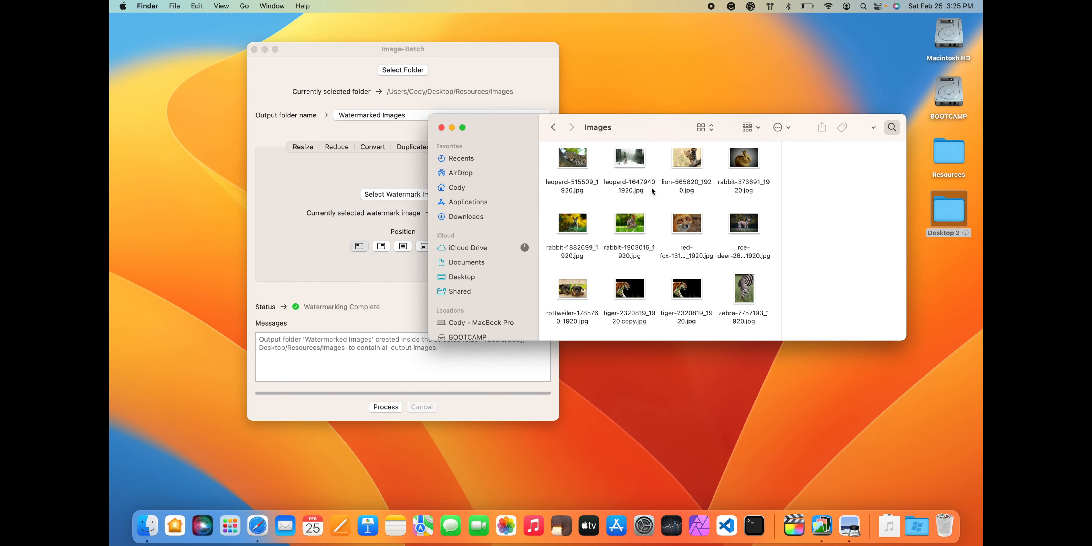
{"action": "scroll", "coordinate": [650, 195], "scroll_direction": "down", "scroll_amount": 3}
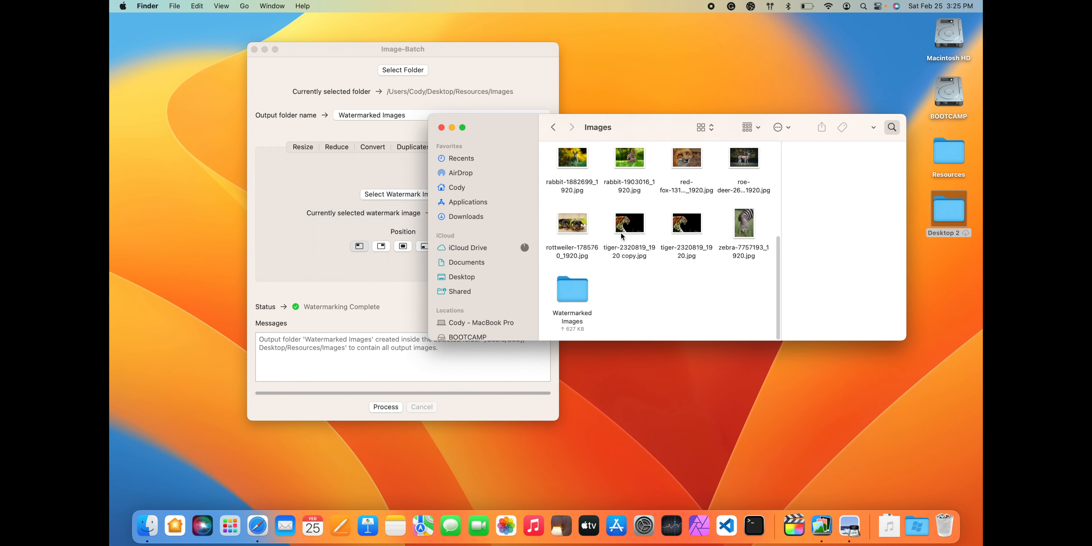
{"action": "double_click", "coordinate": [577, 283]}
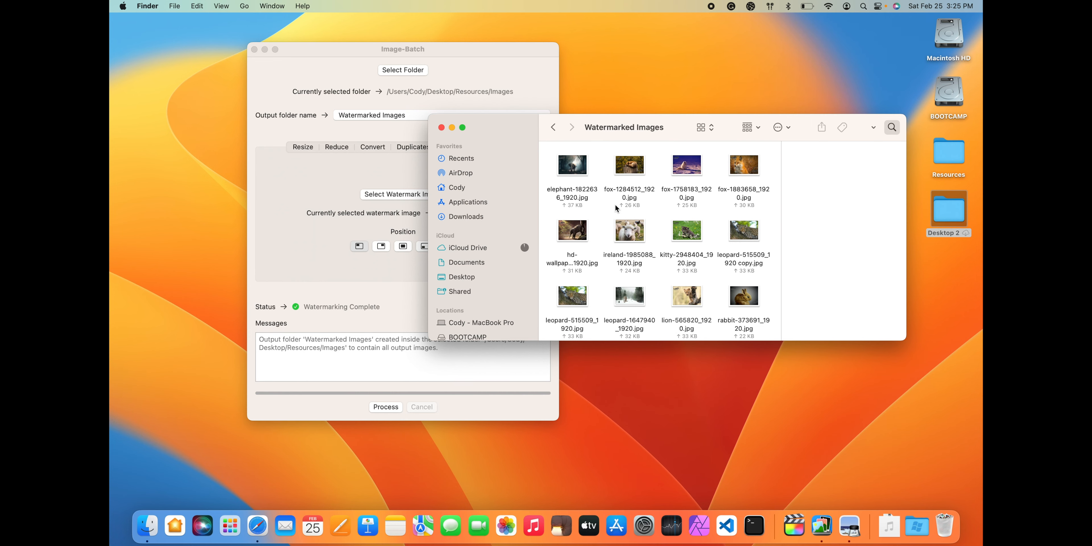
{"action": "double_click", "coordinate": [580, 168]}
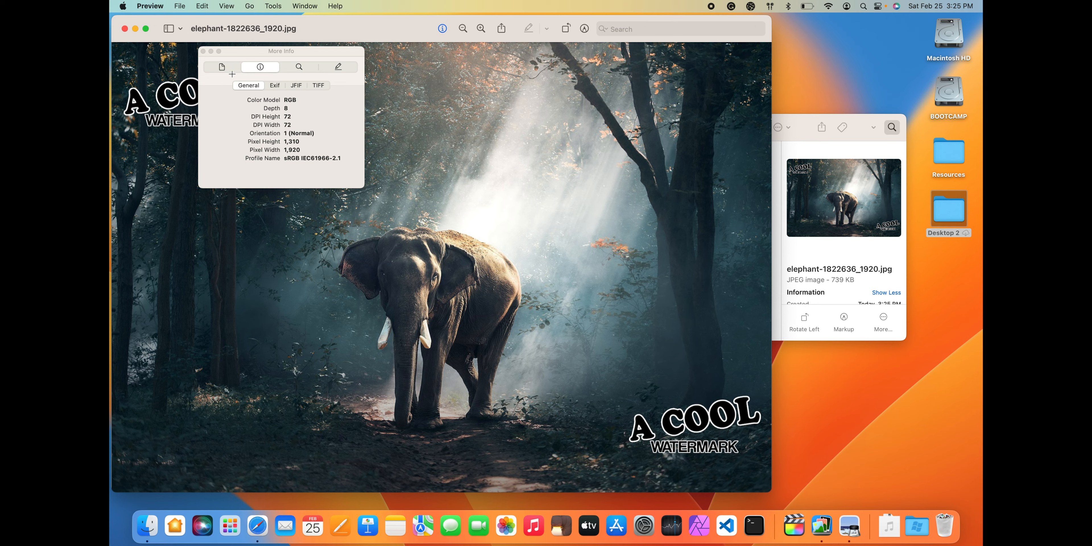
{"action": "left_click", "coordinate": [204, 51]}
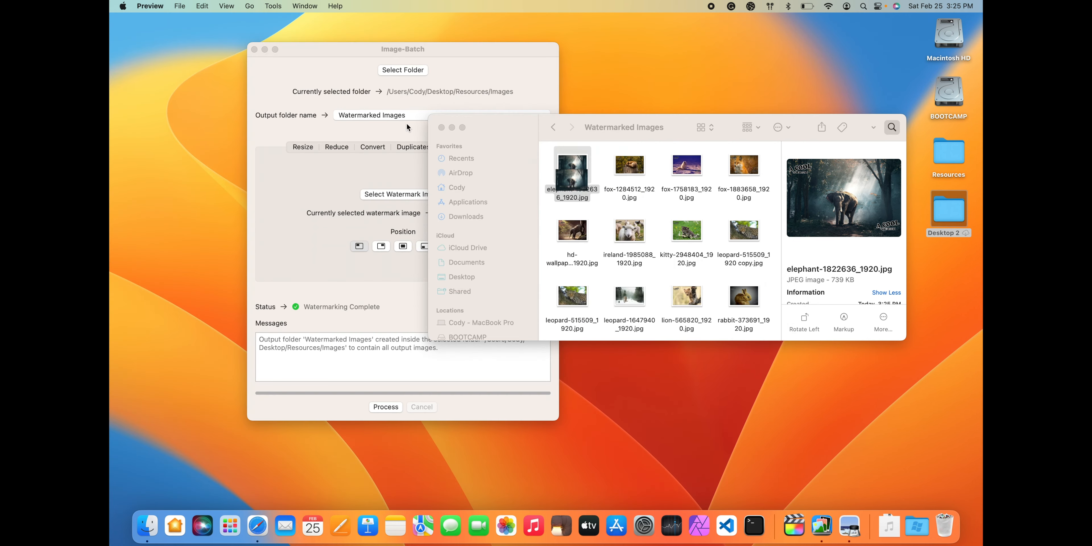
{"action": "left_click", "coordinate": [124, 28]}
Step: Inspect the watermarks on kitty-2948404_1920.jpg and rabbit-1903016_1920.jpg in Preview, closing each image after viewing
{"action": "double_click", "coordinate": [689, 236]}
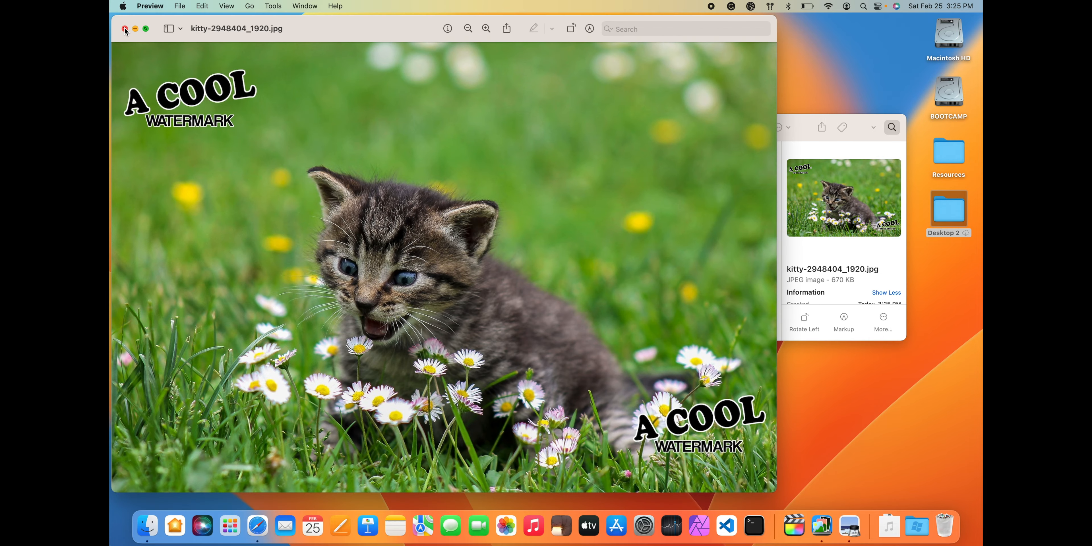
{"action": "left_click", "coordinate": [124, 29]}
{"action": "scroll", "coordinate": [653, 240], "scroll_direction": "down", "scroll_amount": 2}
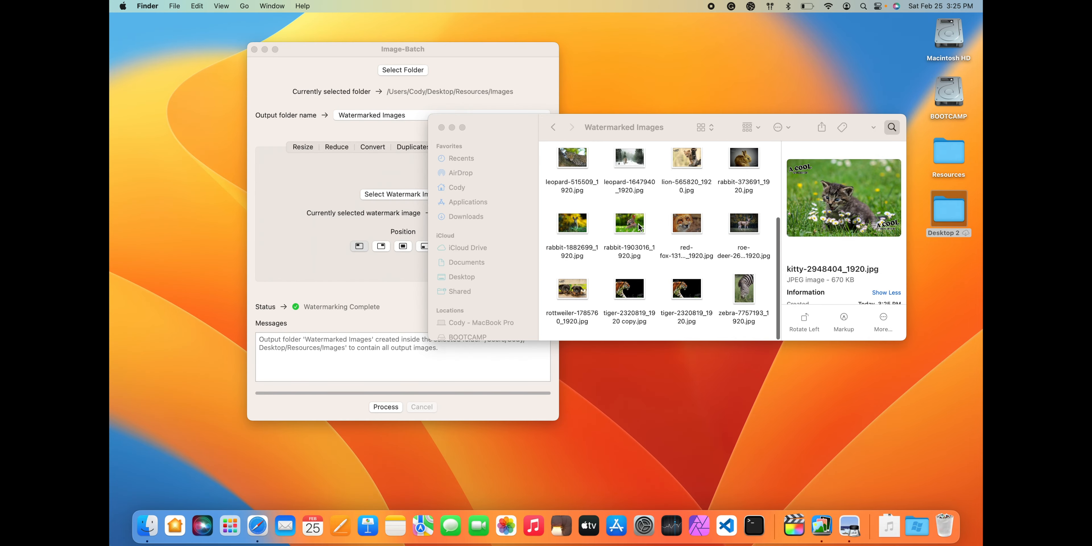
{"action": "double_click", "coordinate": [650, 240]}
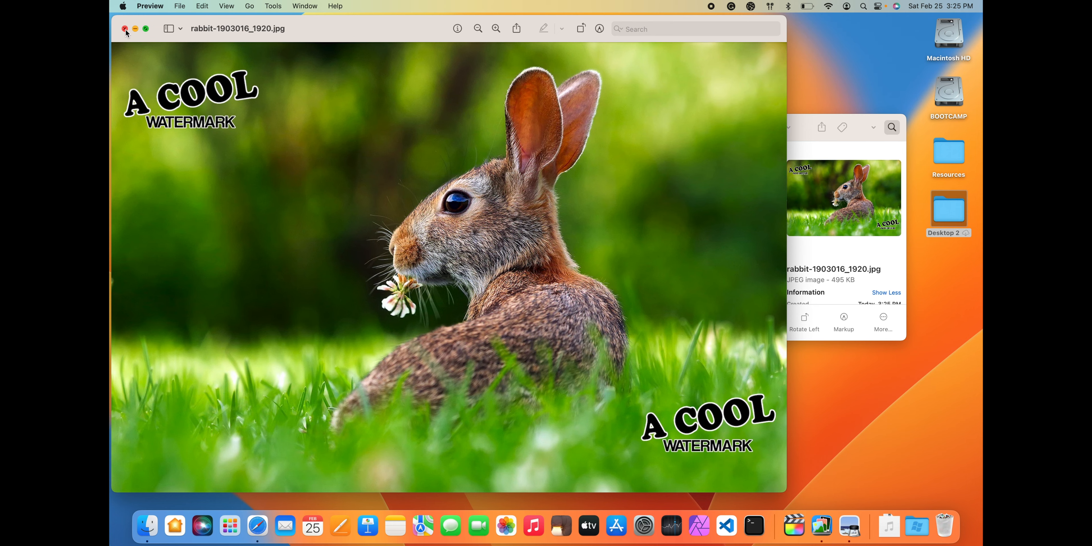
{"action": "left_click", "coordinate": [125, 31]}
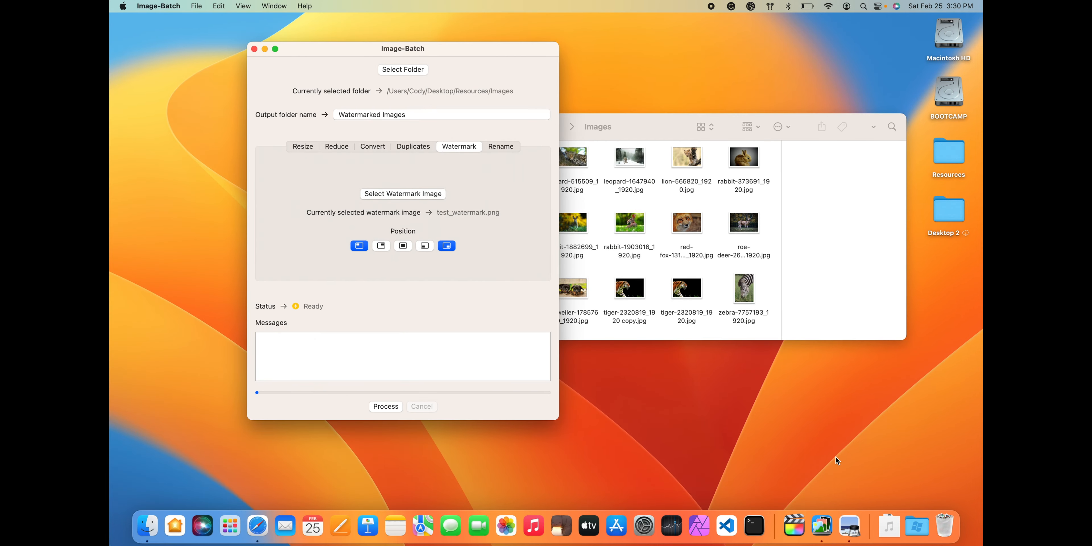
Step: Batch rename the images in Image-Batch to animal_ with the count appended, using Renamed Images as the output folder
{"action": "left_click", "coordinate": [497, 146]}
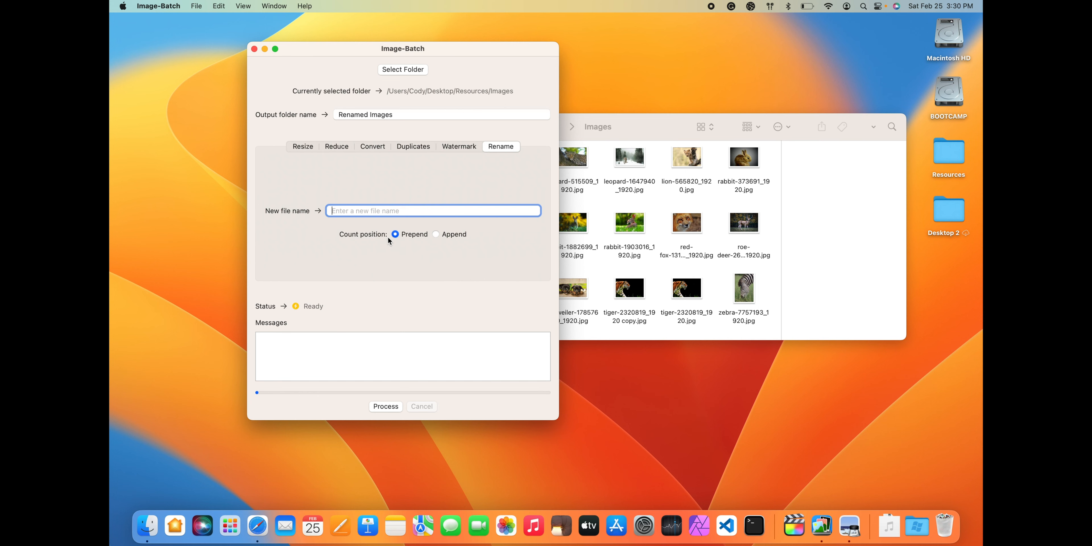
{"action": "mouse_move", "coordinate": [388, 238]}
{"action": "type", "text": "animal_"}
{"action": "left_click", "coordinate": [436, 235]}
{"action": "left_click", "coordinate": [388, 405]}
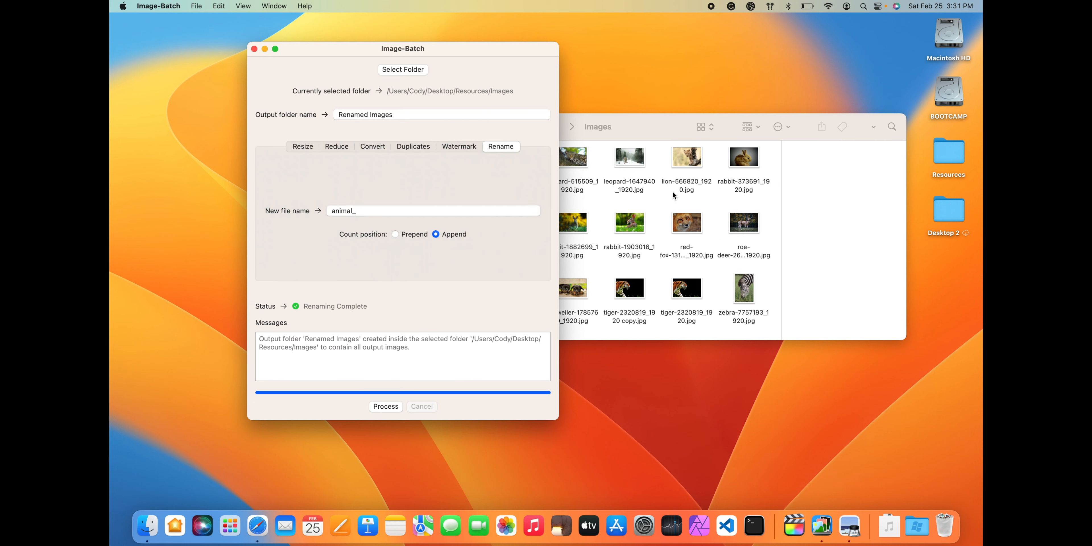
Step: Switch to Finder, open the Renamed Images folder and look through the new file names
{"action": "left_click", "coordinate": [670, 137]}
{"action": "scroll", "coordinate": [651, 227], "scroll_direction": "down", "scroll_amount": 3}
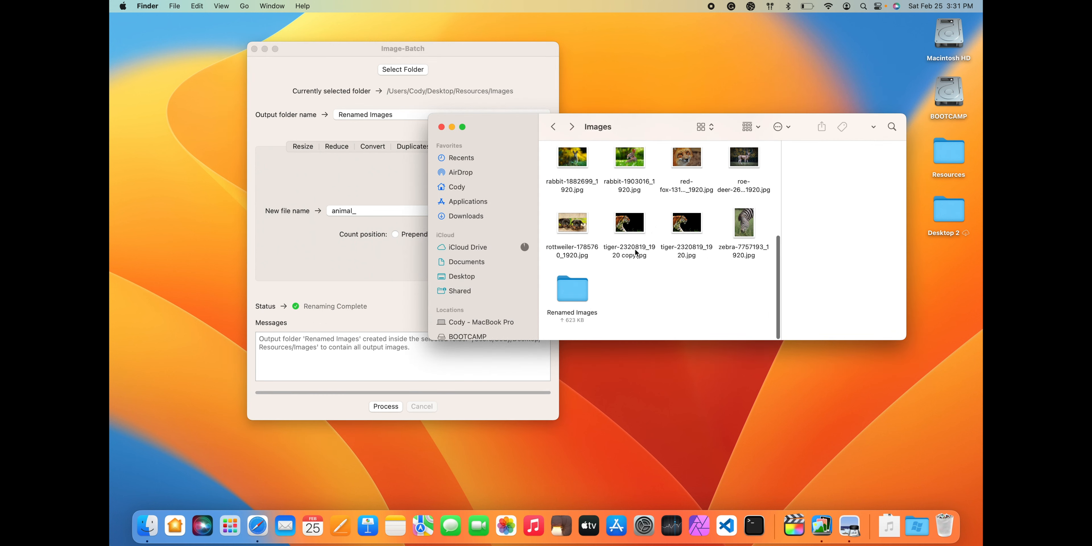
{"action": "double_click", "coordinate": [587, 312]}
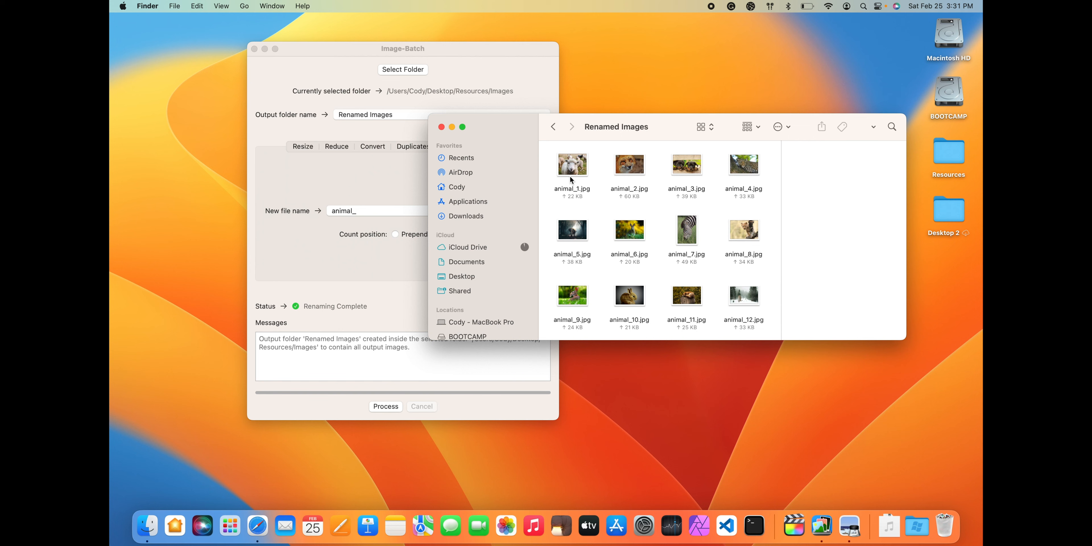
{"action": "scroll", "coordinate": [572, 173], "scroll_direction": "down", "scroll_amount": 3}
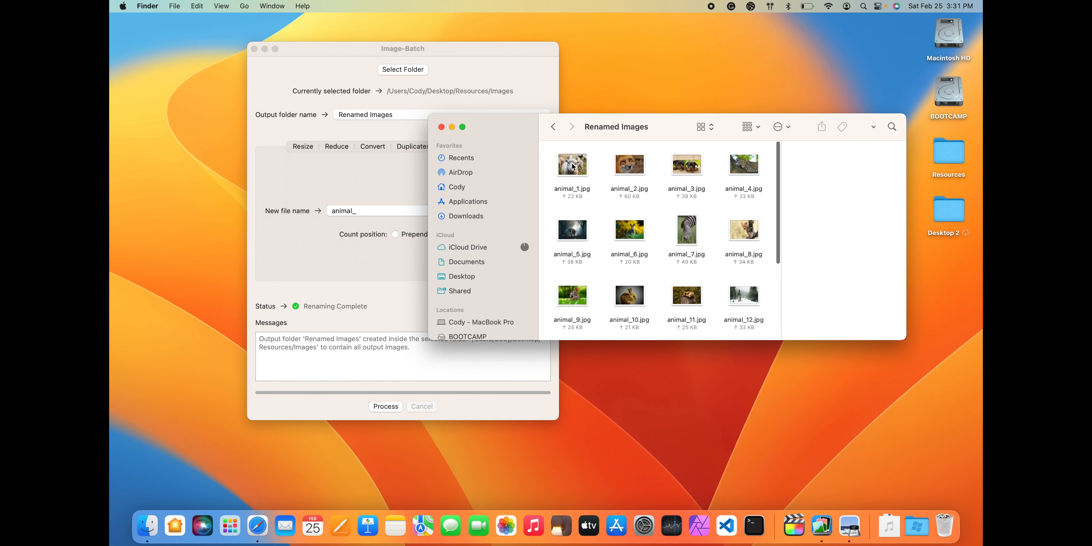
{"action": "scroll", "coordinate": [572, 166], "scroll_direction": "down", "scroll_amount": 3}
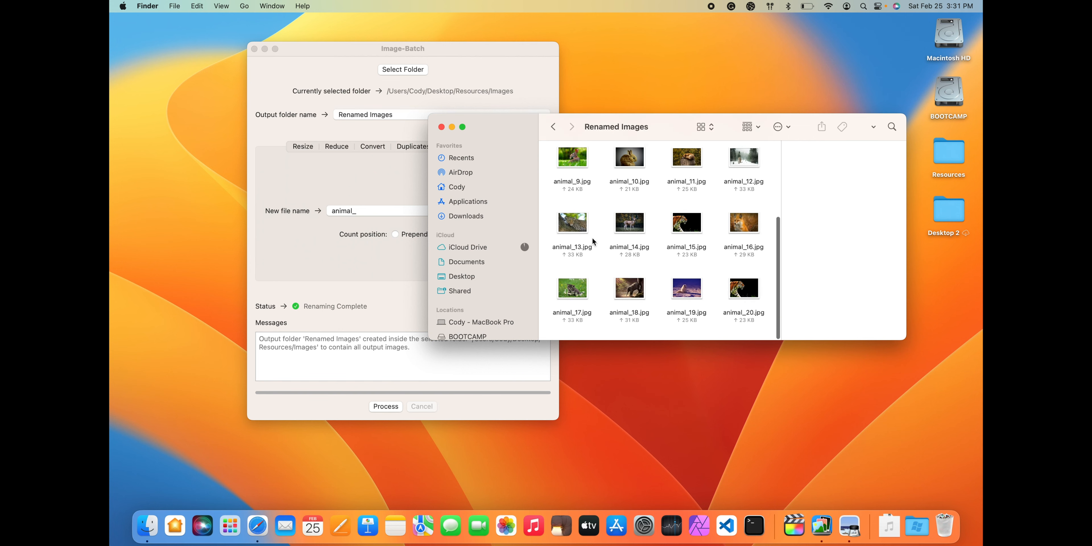